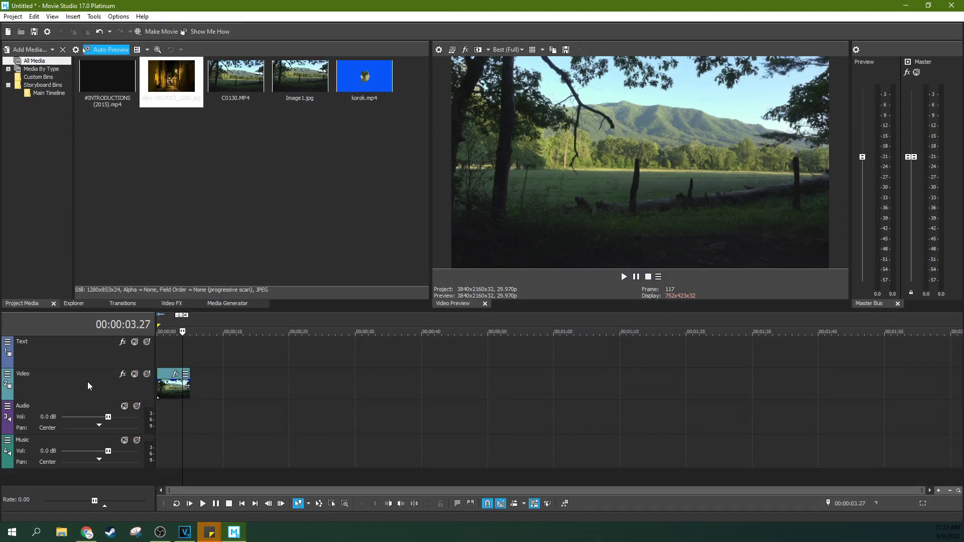
Place korok.mp4 at the start of the top track and match the project to its 1920x1080 settings.
click(170, 357)
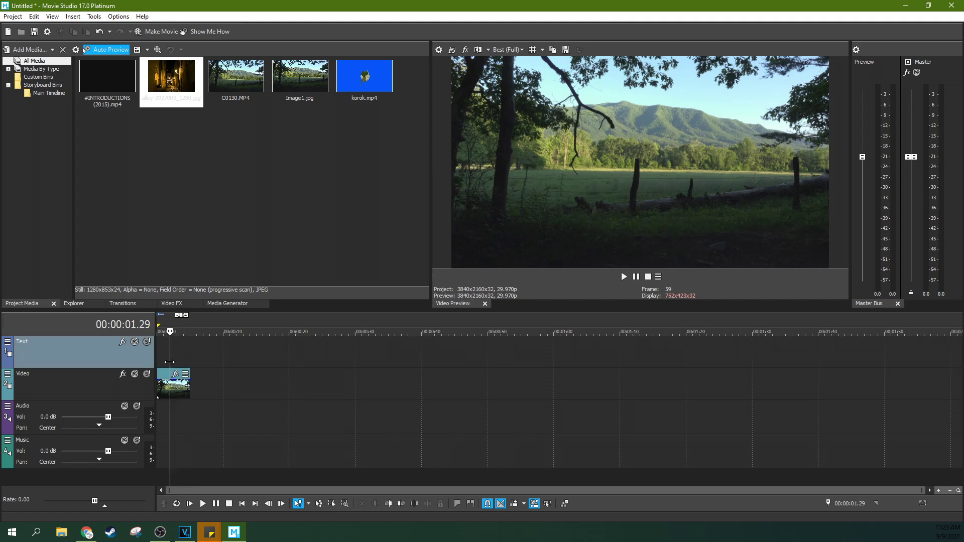
drag(365, 77, 171, 375)
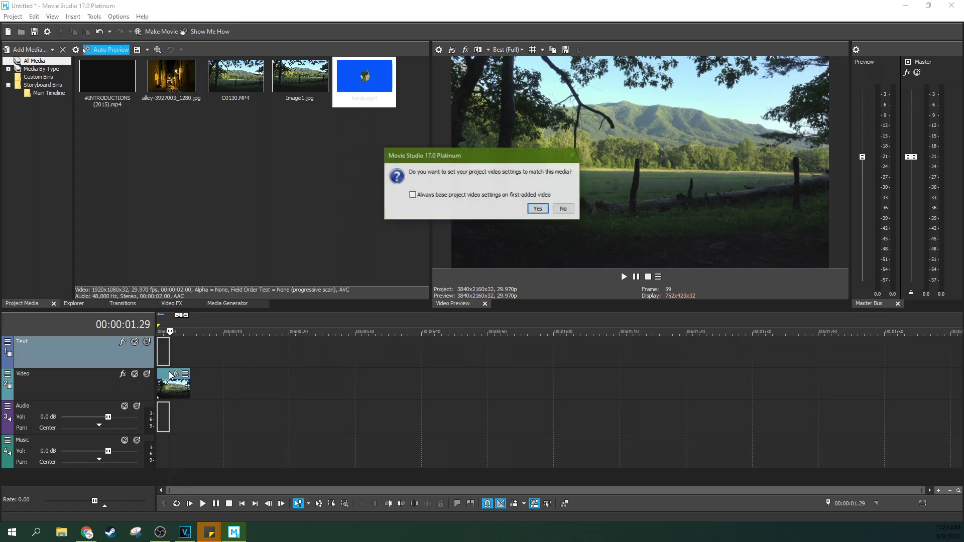
click(537, 209)
Delete the Audio track and its events.
click(89, 406)
key(Delete)
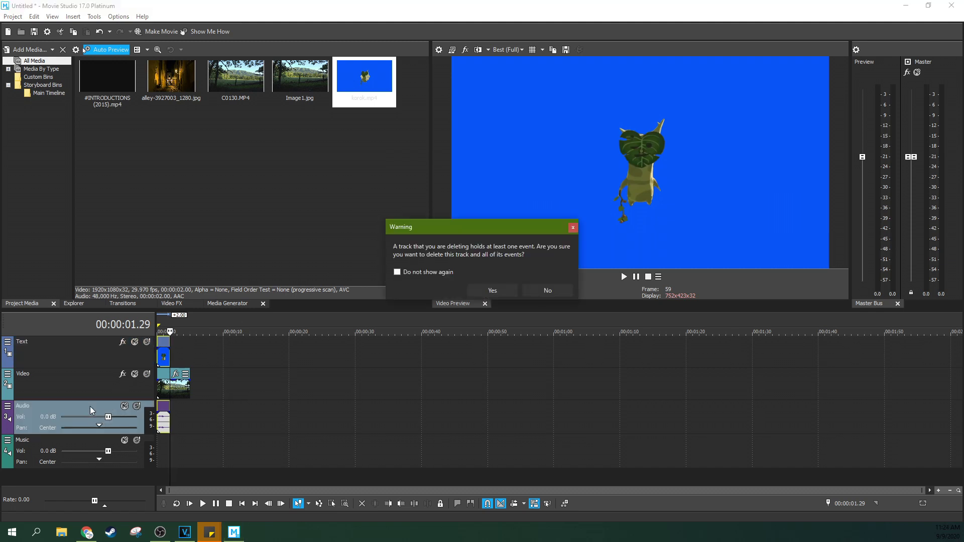
click(472, 294)
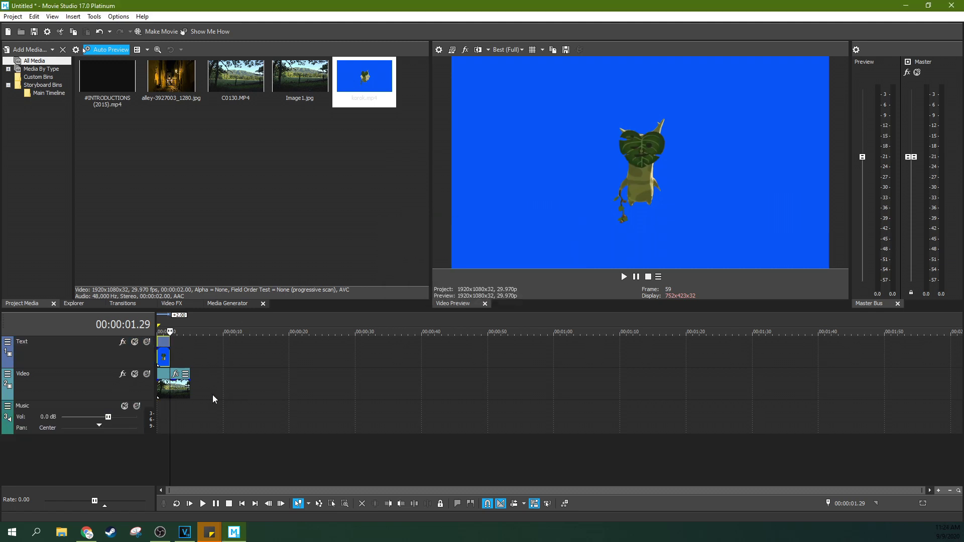
Preview the korok clip, leaving the playhead at 00:00:01.19.
double_click(163, 357)
scroll(171, 367, up, 5)
click(201, 362)
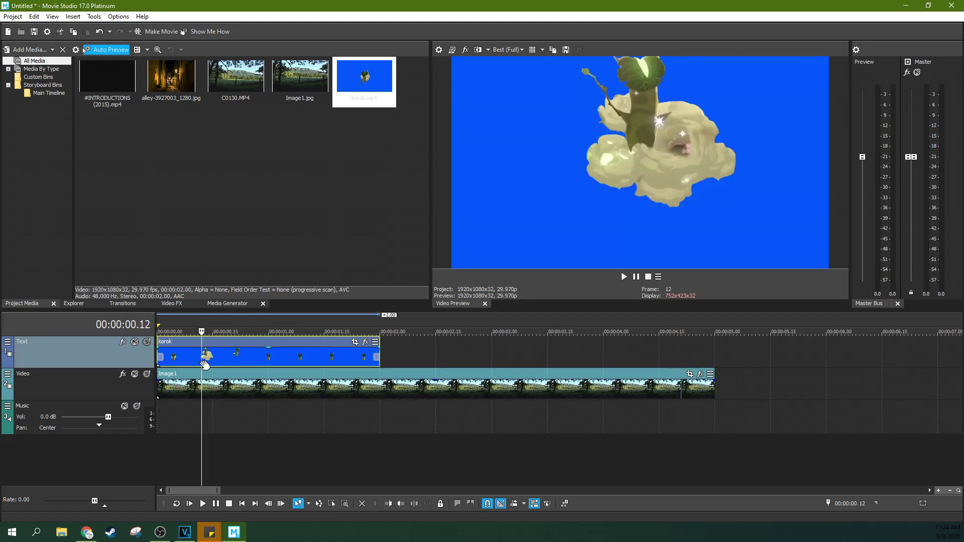
key(Right)
key(Right)
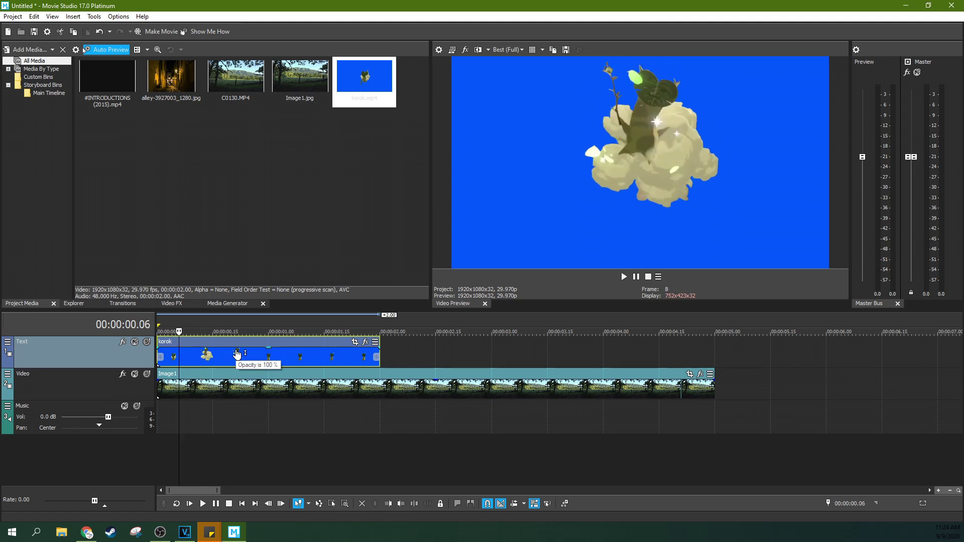
key(space)
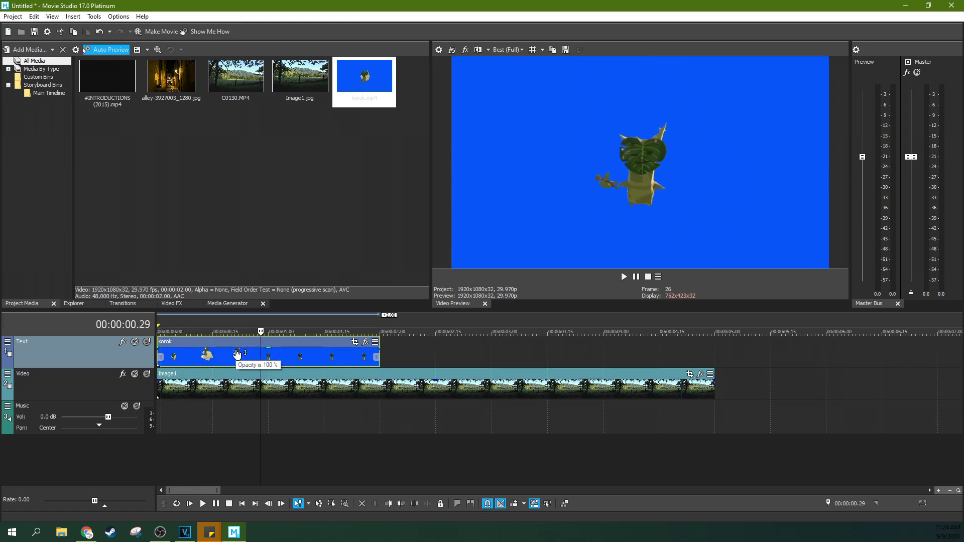
key(Left)
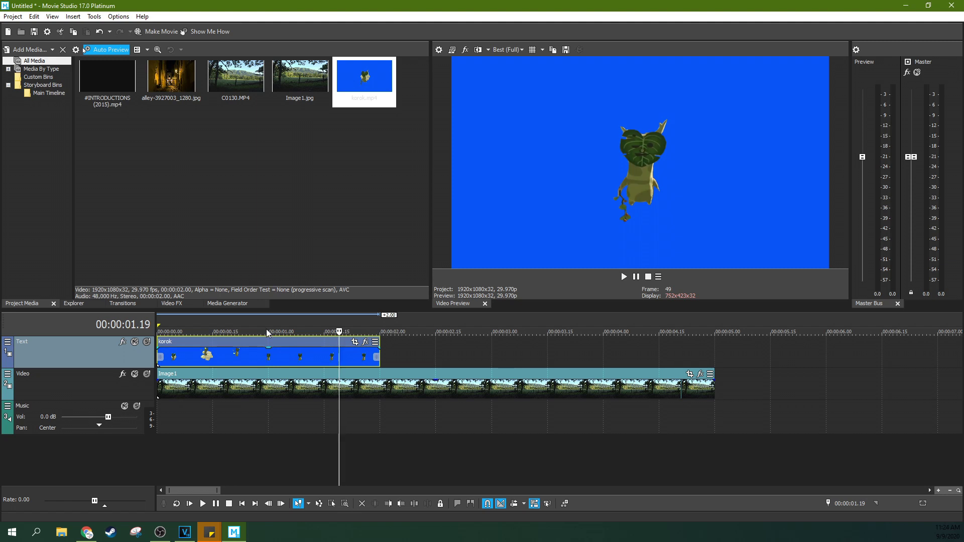
click(159, 303)
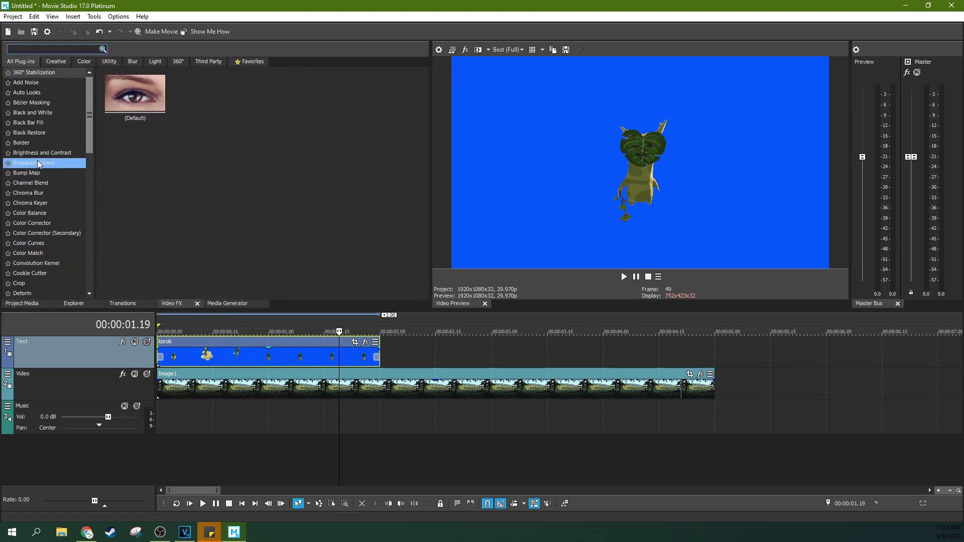
Apply the default Chroma Keyer, found by searching 'chrom', to the korok event.
text(chrom)
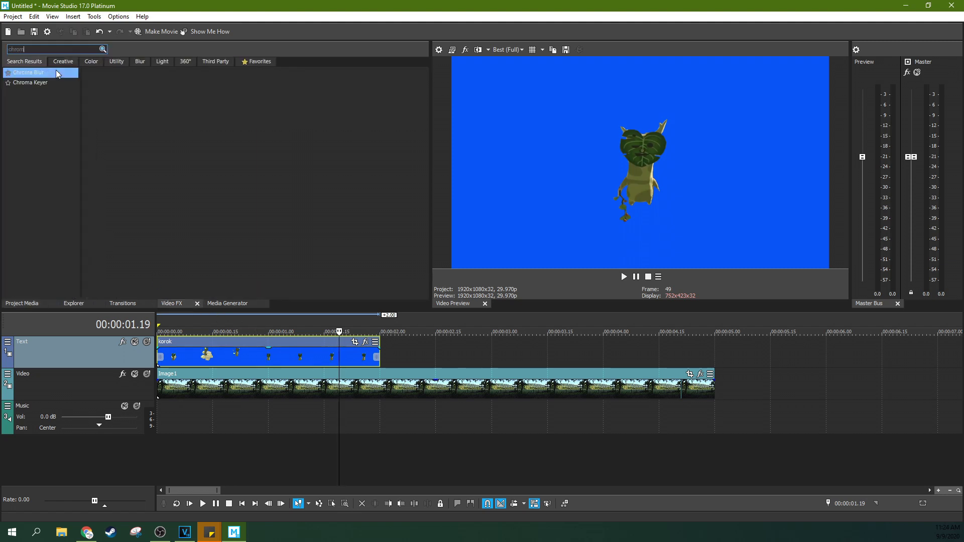
click(47, 84)
drag(119, 98, 266, 362)
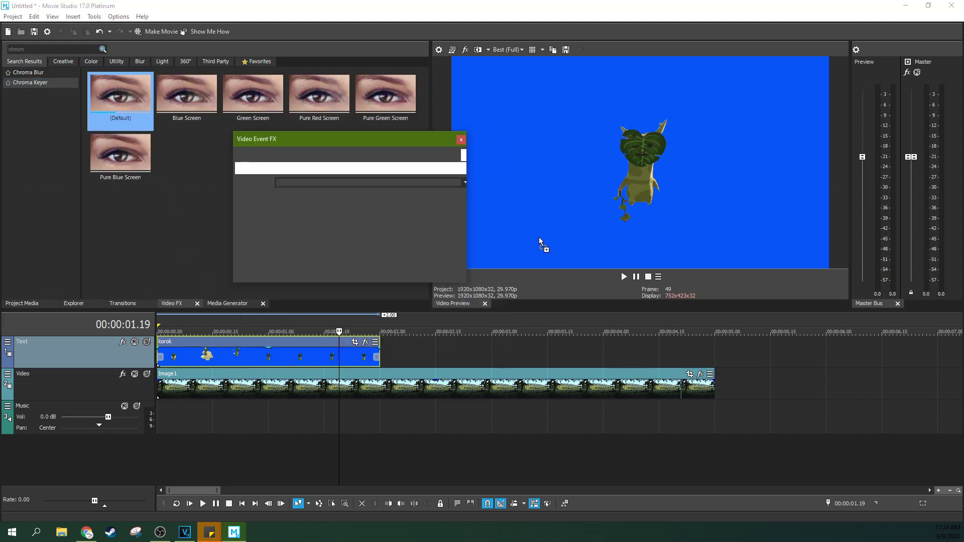
drag(378, 143, 294, 127)
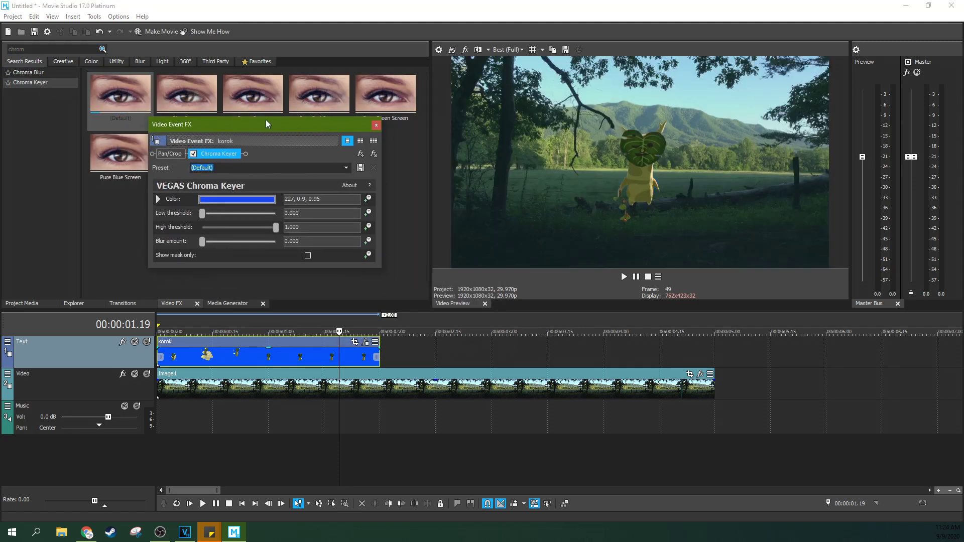
Sample the pure blue background as the key colour, then re-enable the chroma key.
click(193, 154)
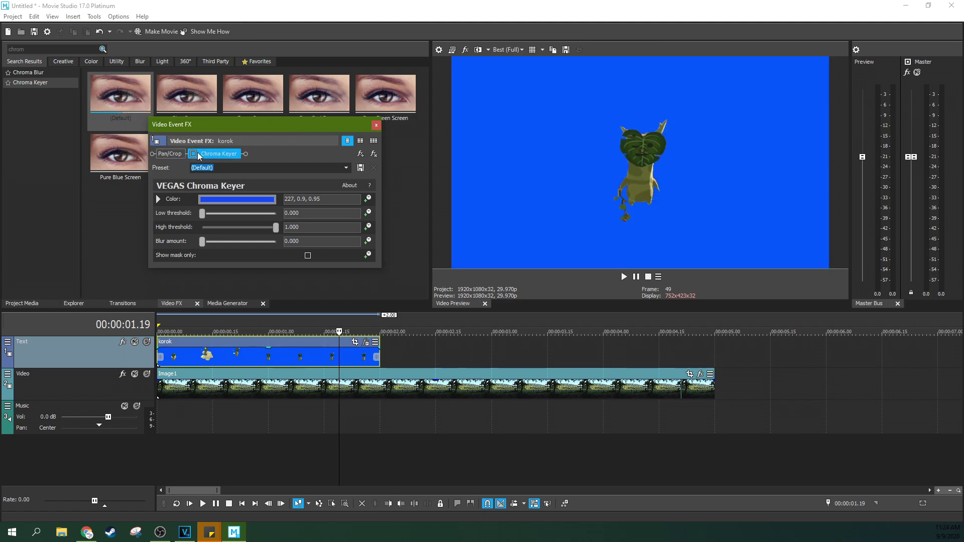
click(209, 200)
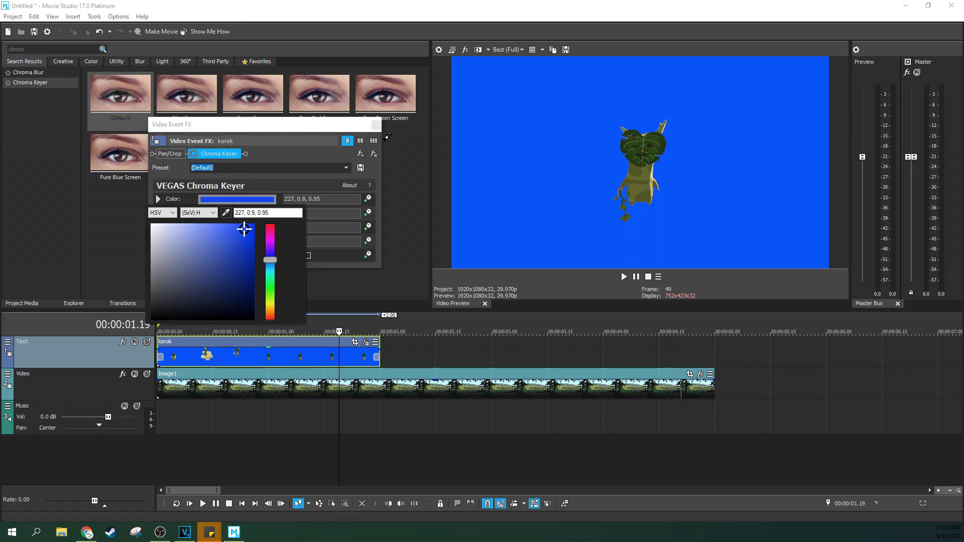
click(536, 141)
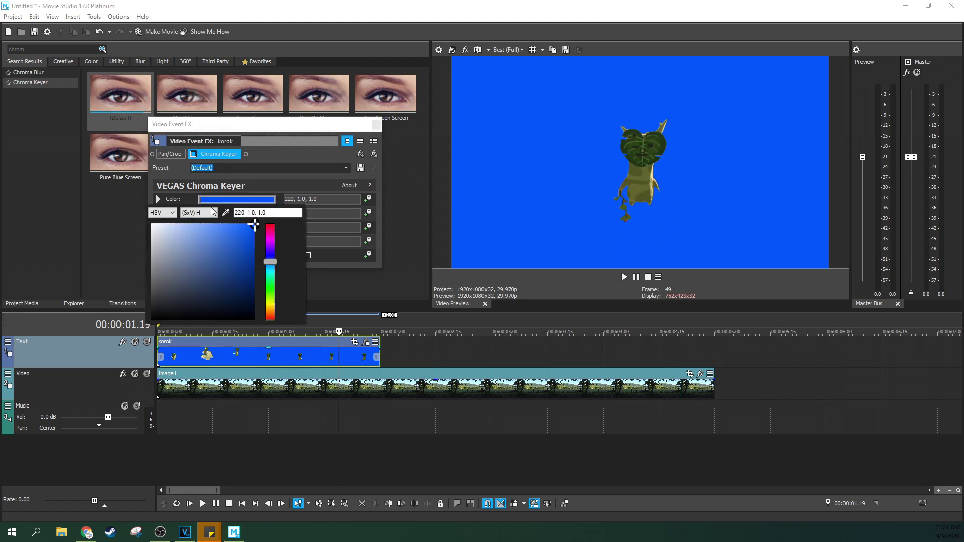
mouse_move(241, 234)
mouse_down()
mouse_move(171, 252)
mouse_move(210, 258)
mouse_move(244, 237)
mouse_up()
click(226, 212)
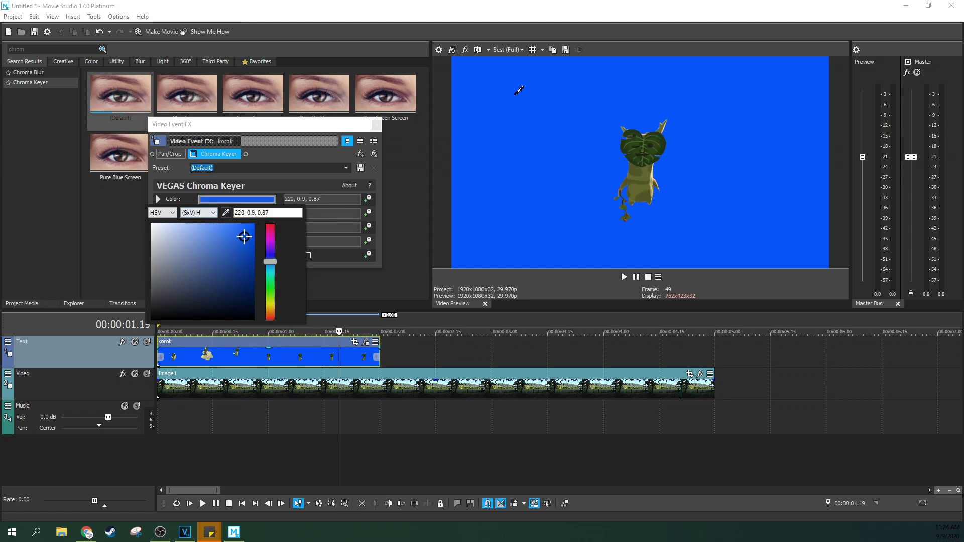
click(541, 105)
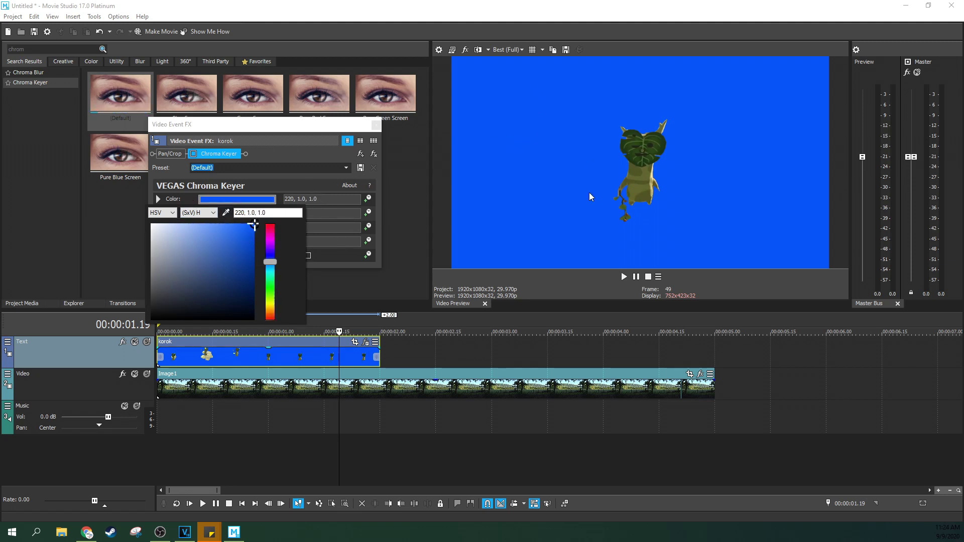
click(273, 177)
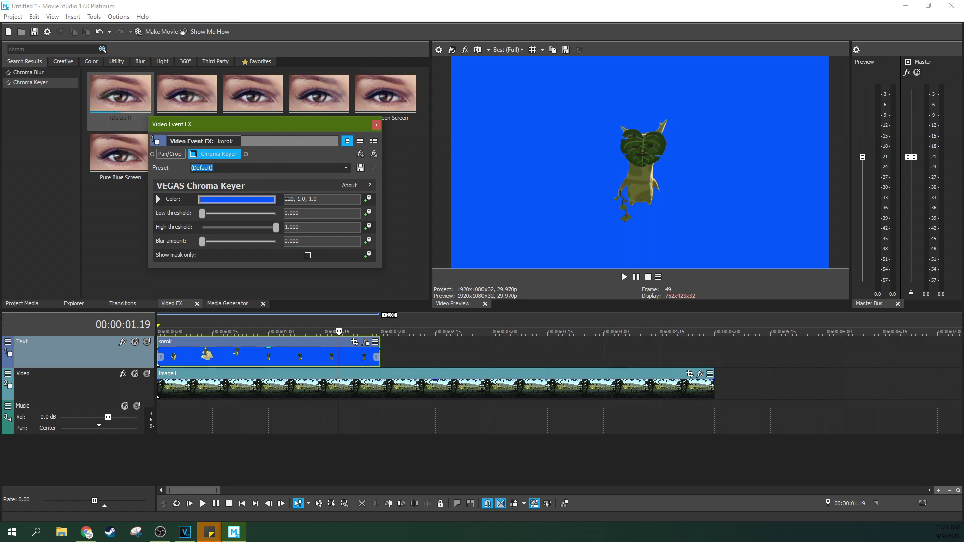
click(194, 154)
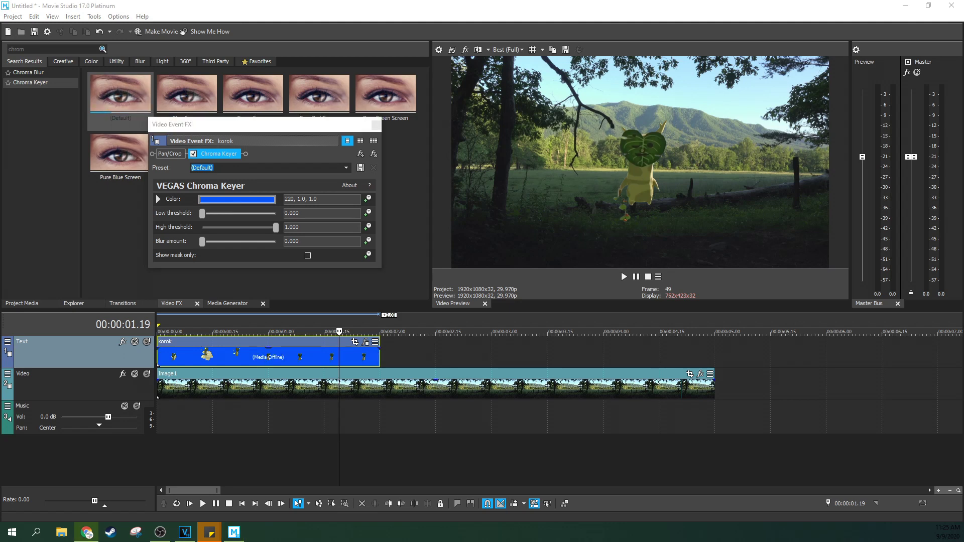
click(248, 185)
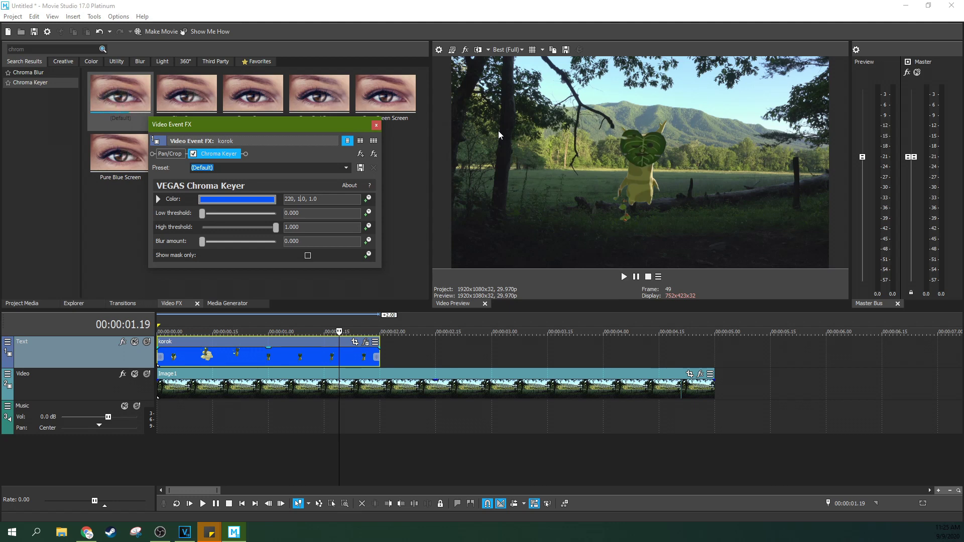
click(203, 213)
click(229, 200)
click(228, 201)
click(228, 200)
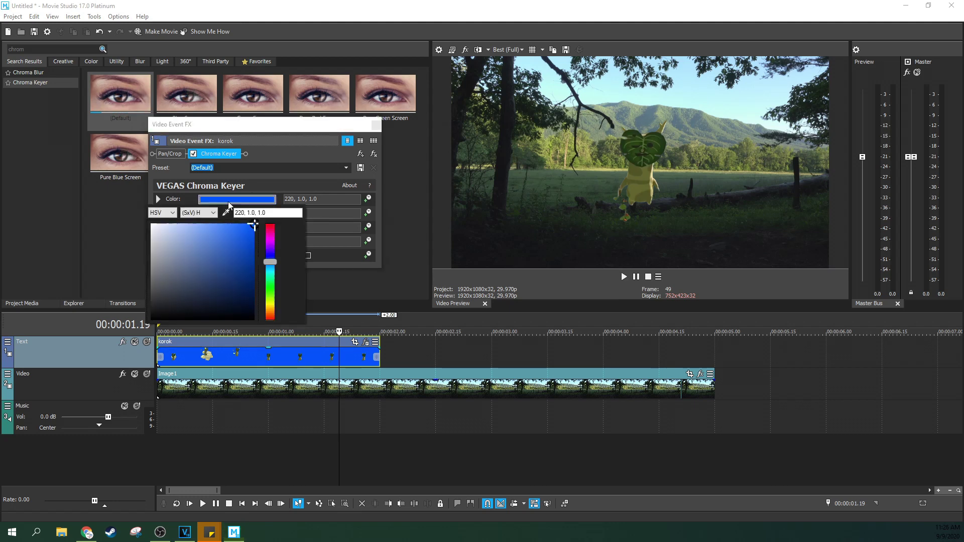
click(229, 201)
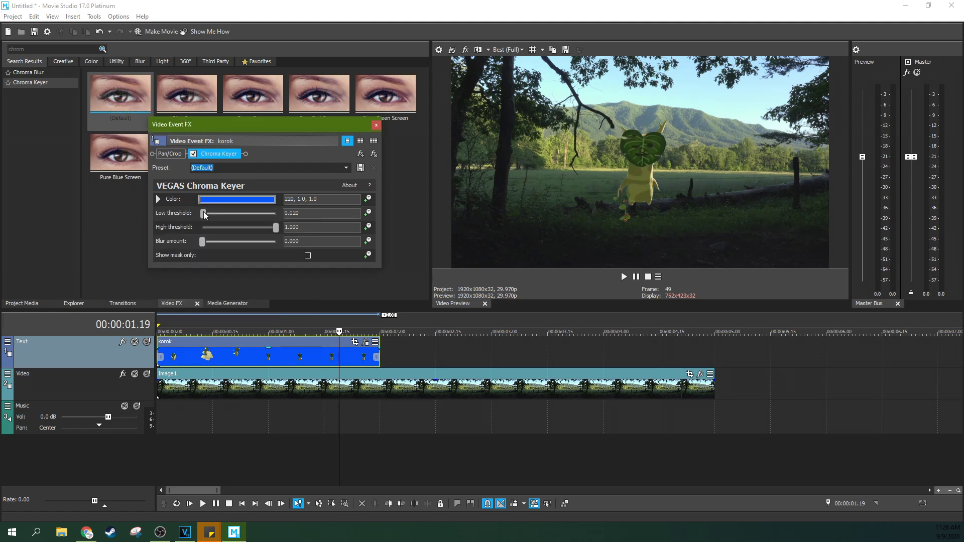
drag(204, 215, 179, 213)
click(624, 277)
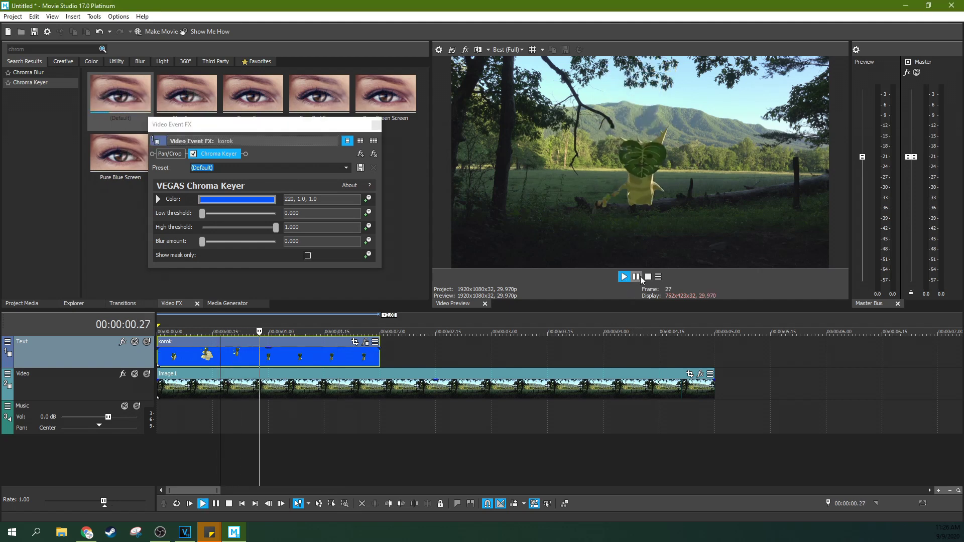
click(640, 277)
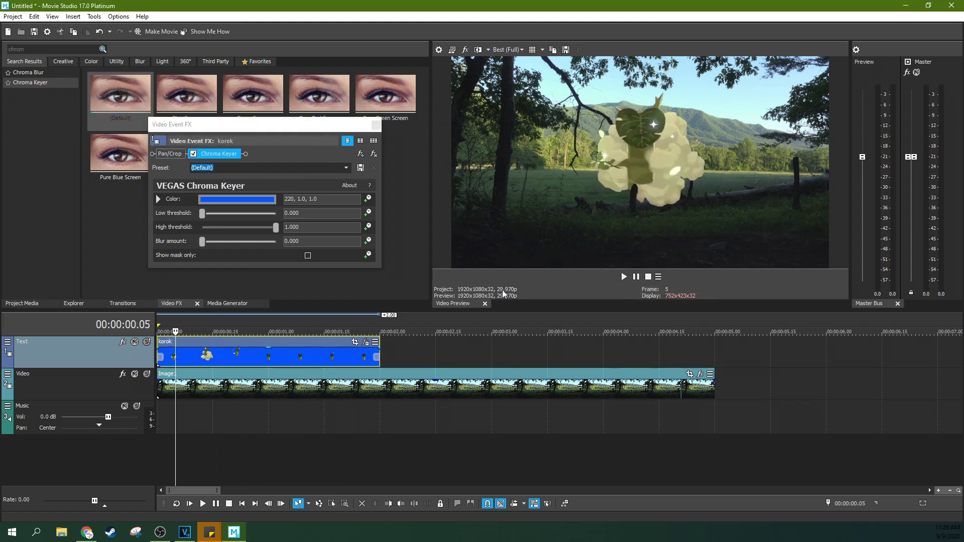
Check the key in mask-only view and raise the low threshold to 0.211.
click(308, 256)
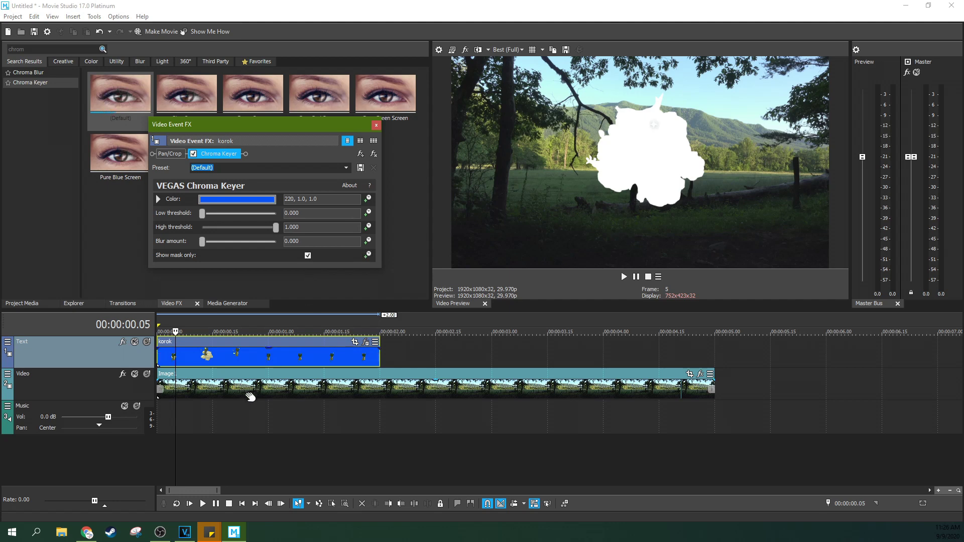
click(268, 359)
key(space)
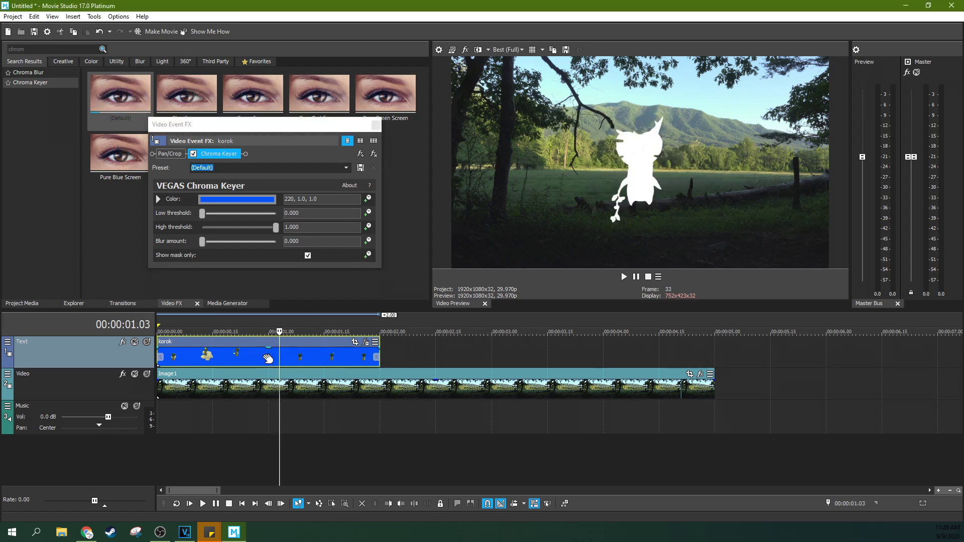
key(j)
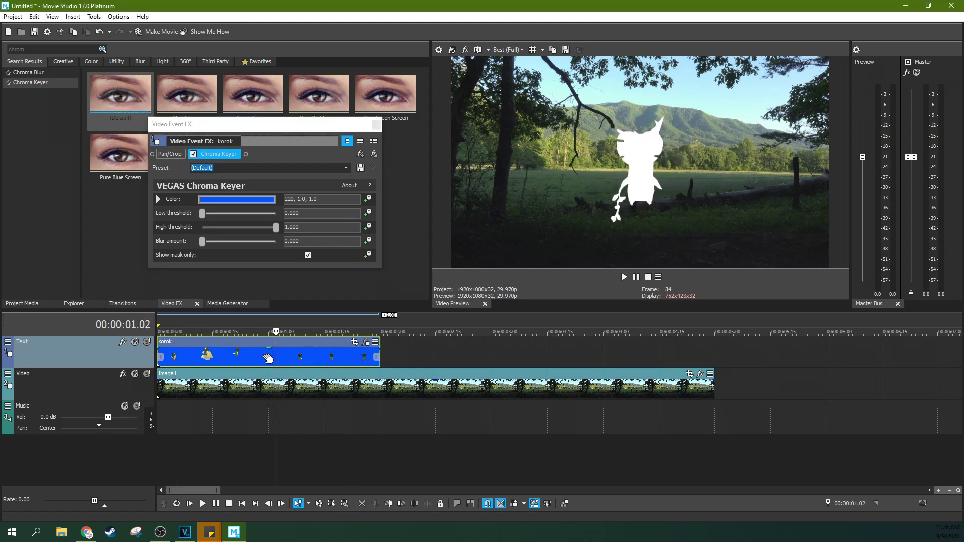
click(269, 359)
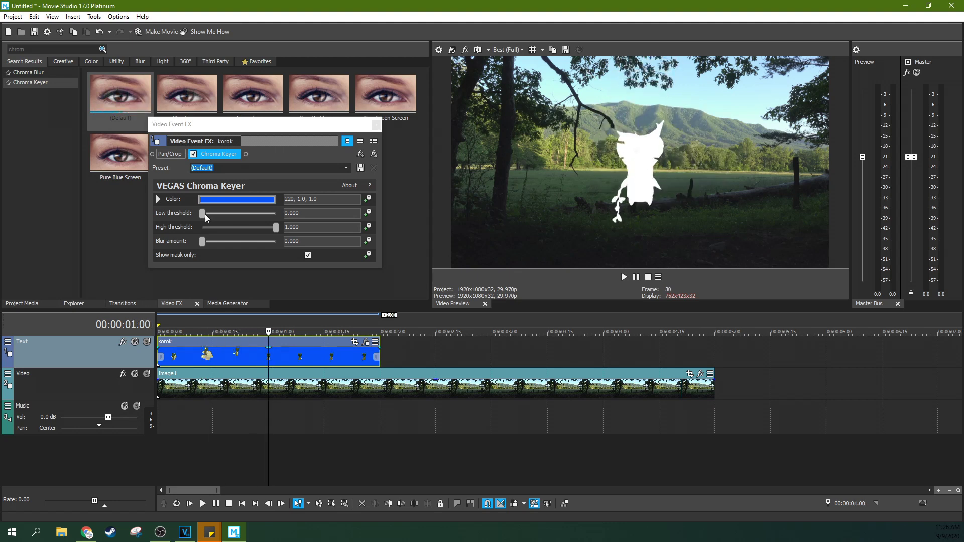
drag(203, 213, 181, 216)
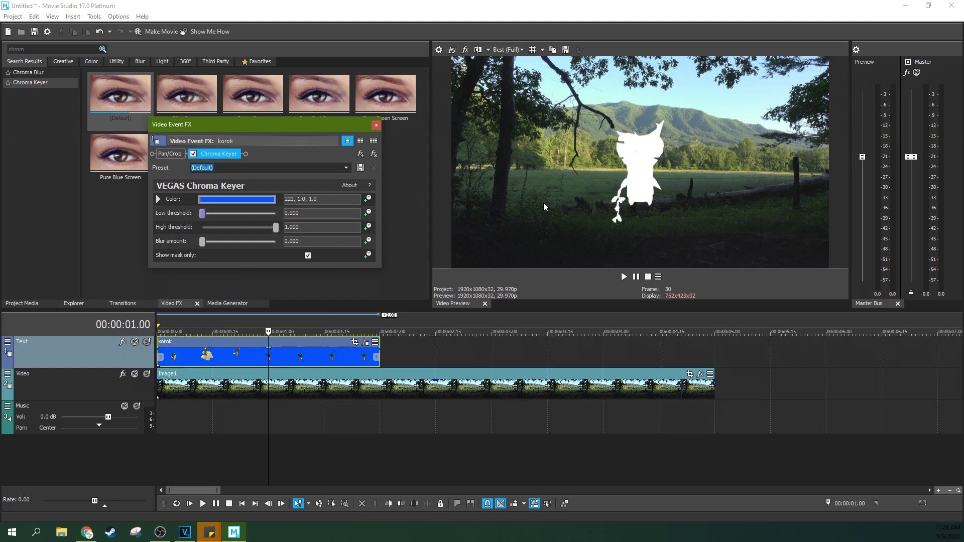
double_click(307, 256)
click(376, 125)
Play back the keyed korok clip from near its start, stopping at 1.07 seconds.
click(216, 351)
click(623, 277)
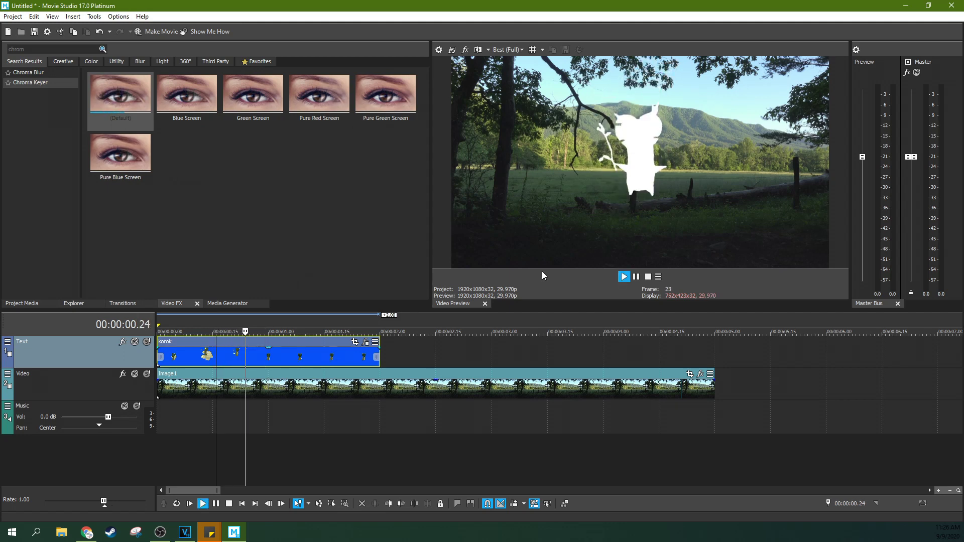
click(648, 277)
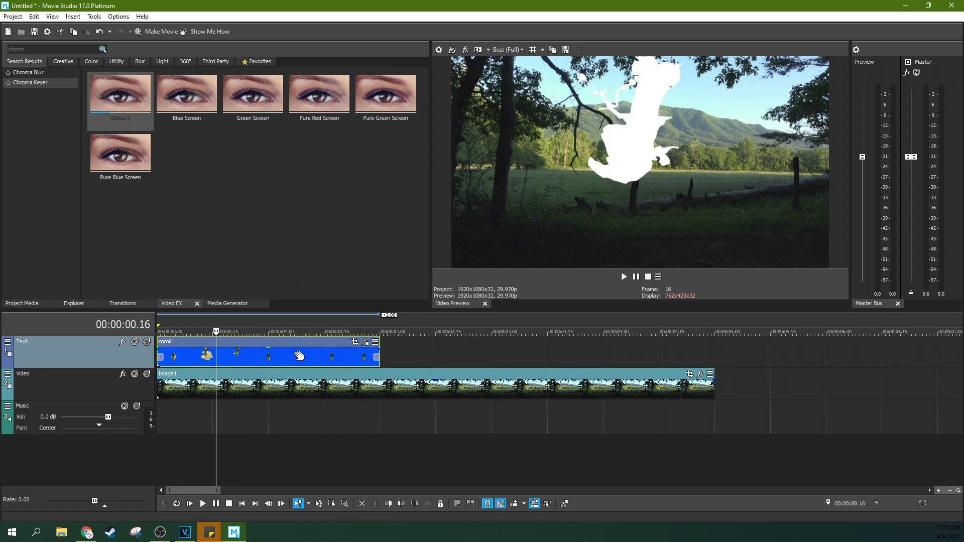
click(295, 354)
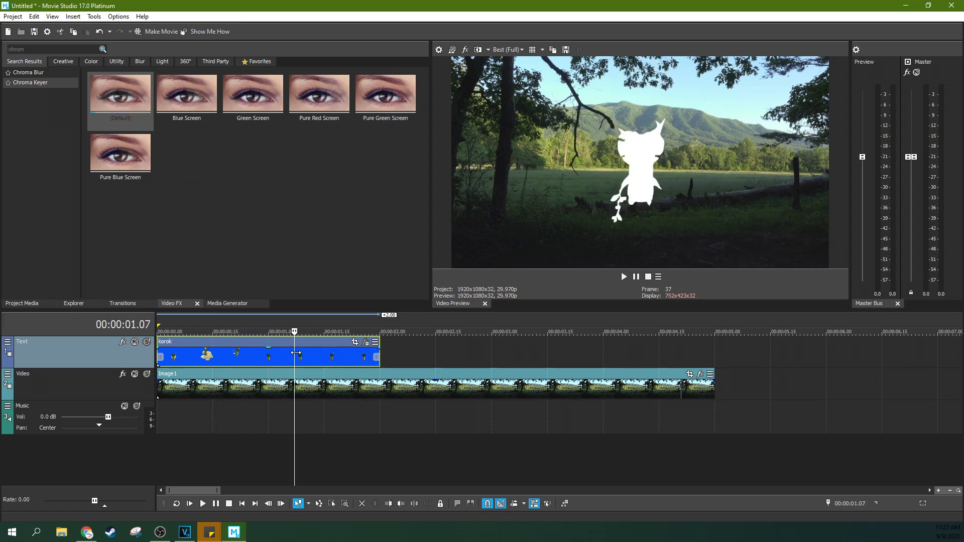
Turn off Show mask only so the korok appears in full colour over the landscape.
click(365, 343)
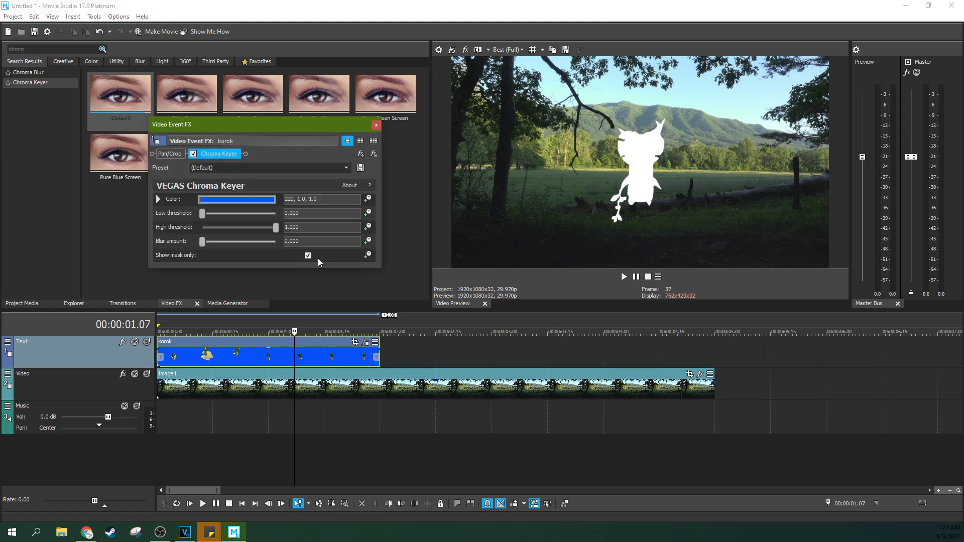
click(305, 256)
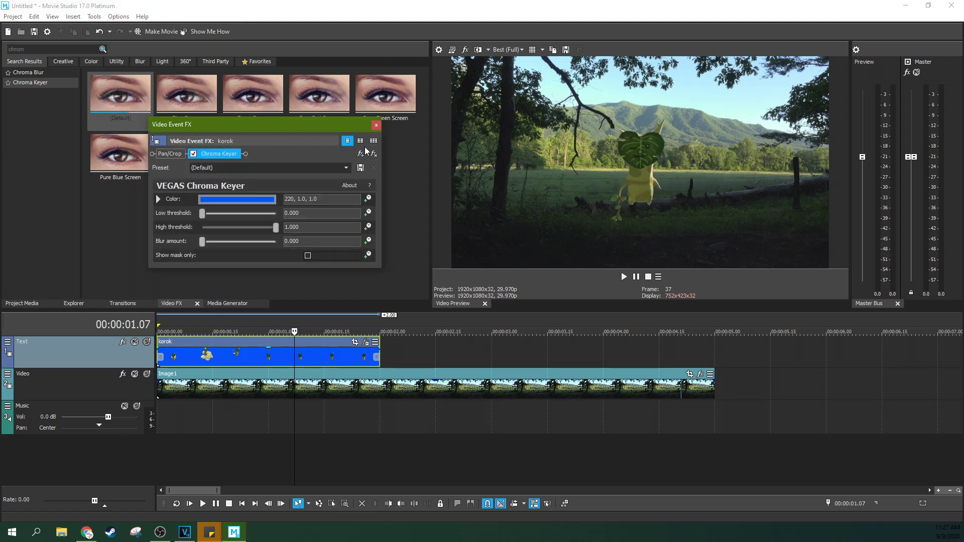
click(377, 125)
scroll(733, 357, down, 8)
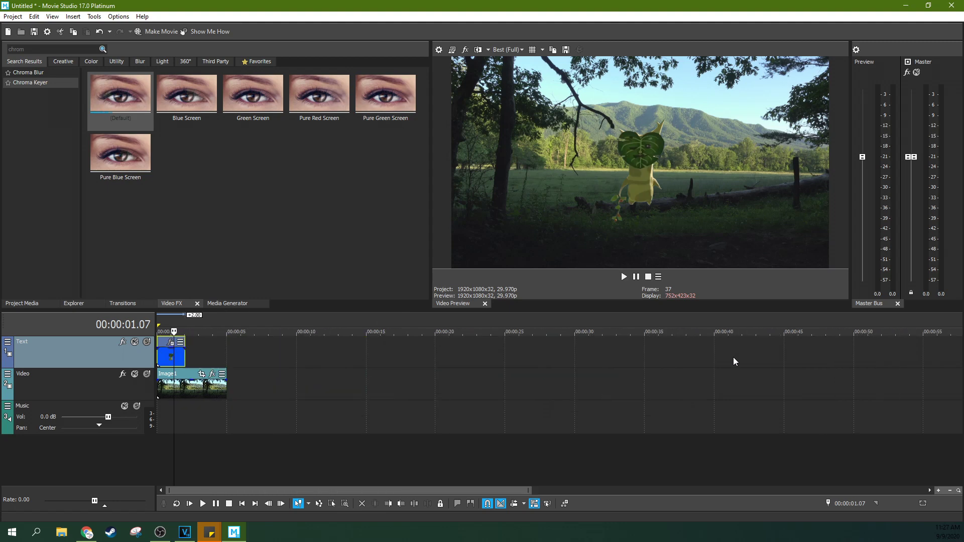
click(11, 305)
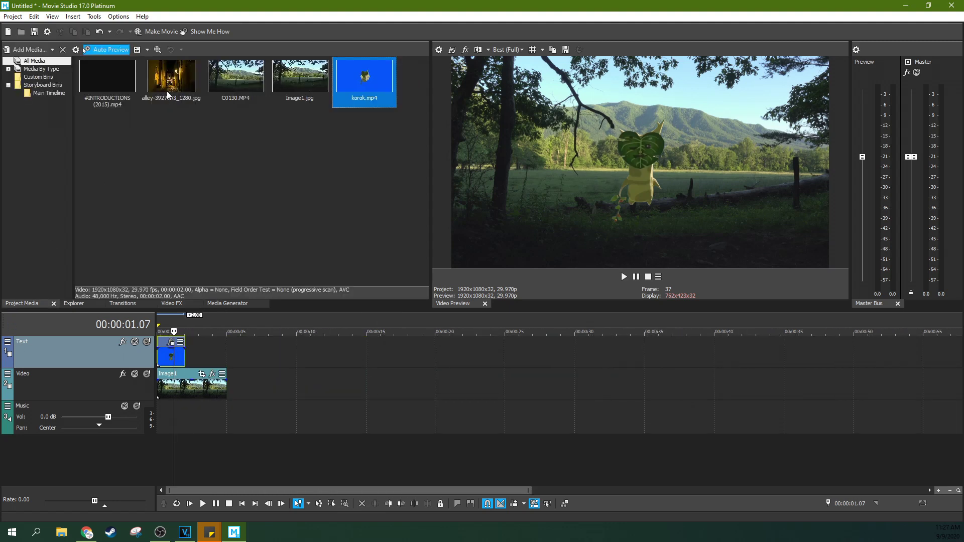
Add the alley image to the Video track, cropped to 16:9 Widescreen and framed slightly lower.
drag(168, 94, 314, 394)
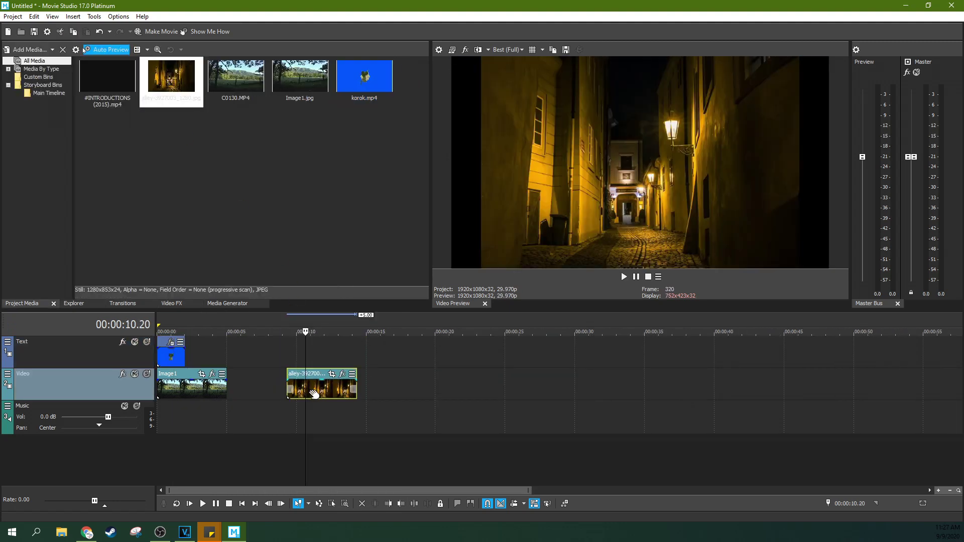
scroll(313, 394, up, 5)
click(734, 375)
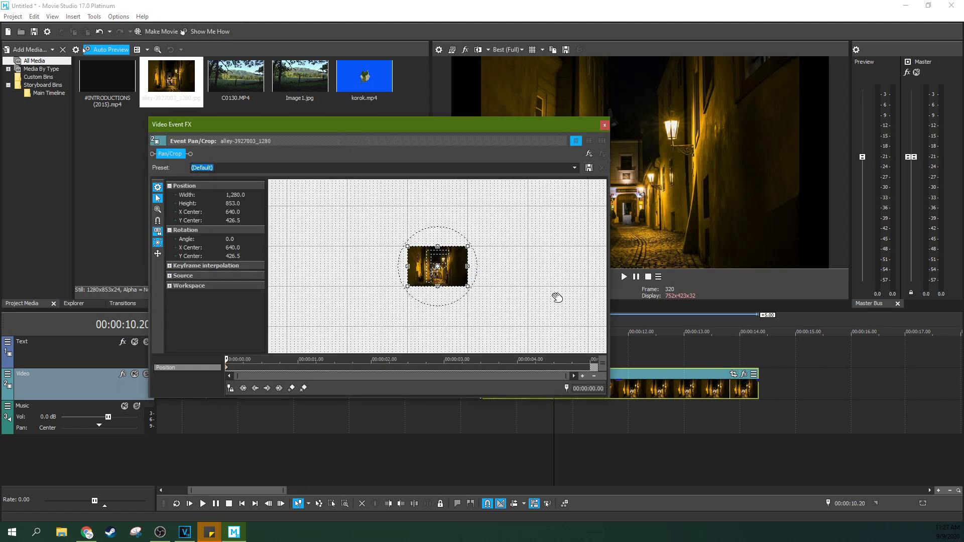
click(574, 168)
click(442, 197)
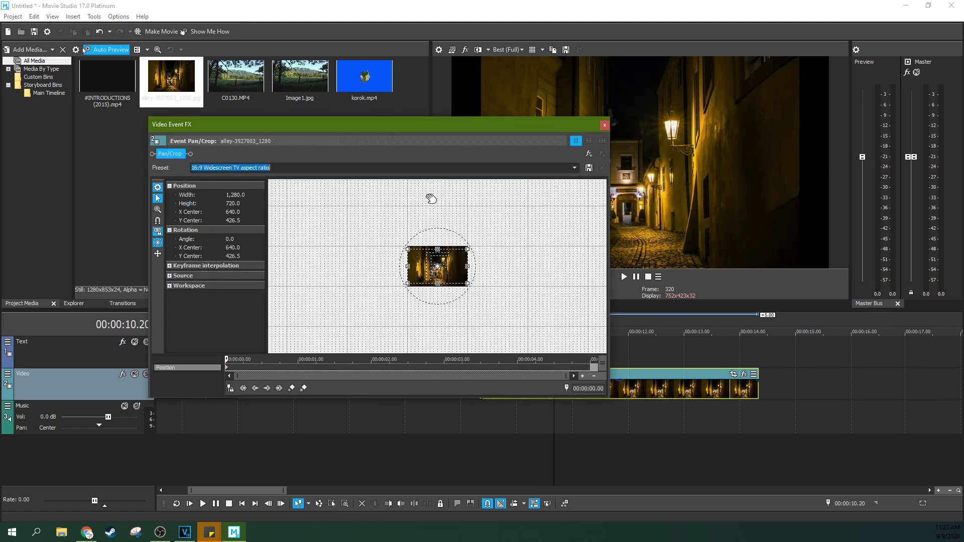
click(441, 262)
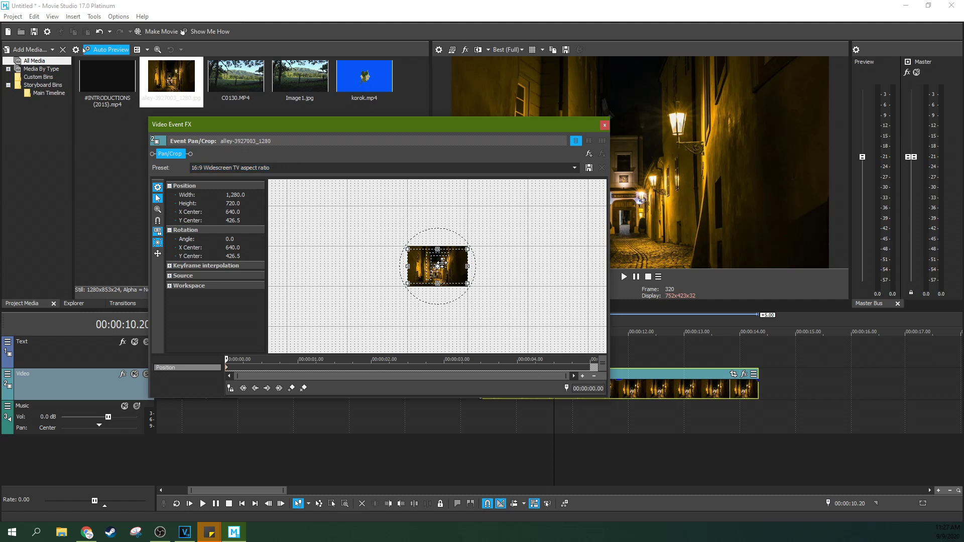
drag(441, 263, 442, 265)
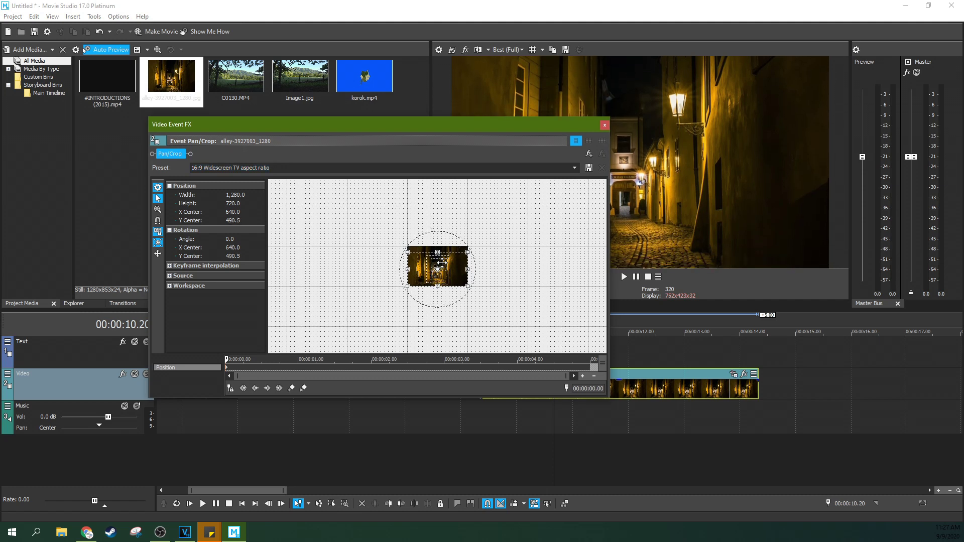
click(604, 126)
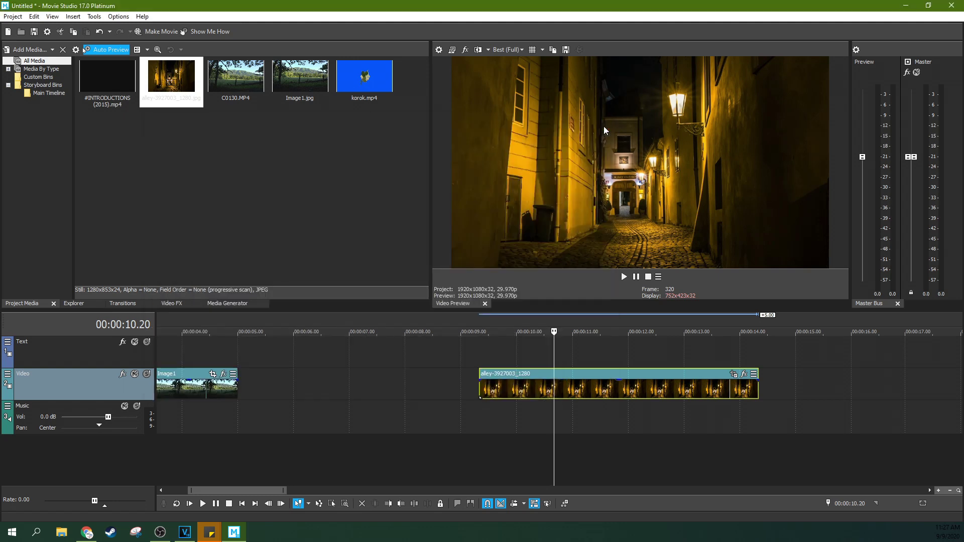
Move the alley clip earlier, to about 6.6 seconds, right after Image1.
drag(517, 375, 384, 374)
click(403, 351)
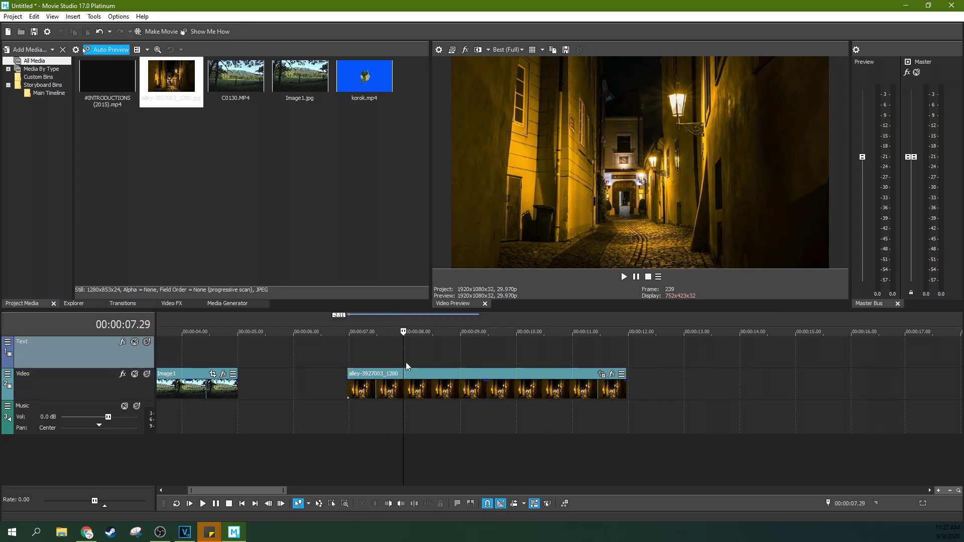
click(603, 375)
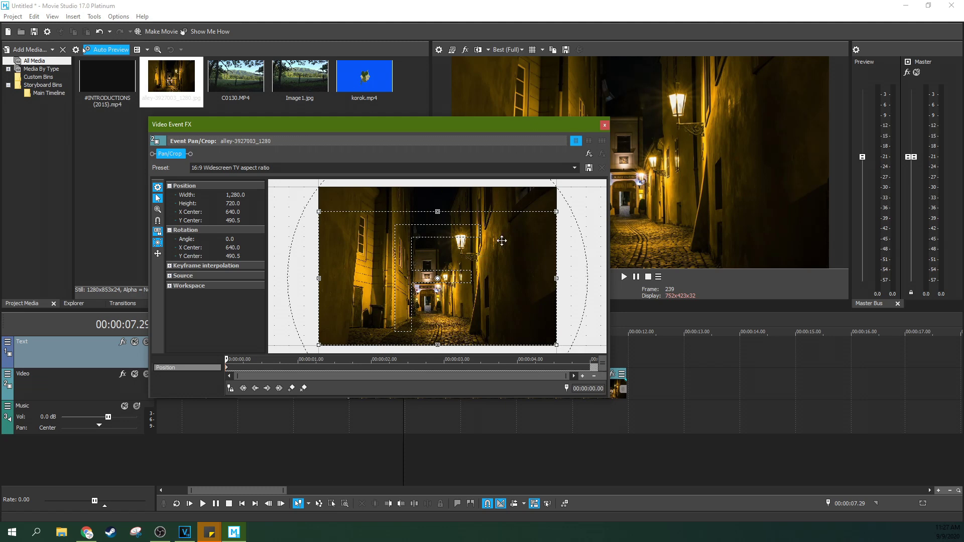
click(605, 124)
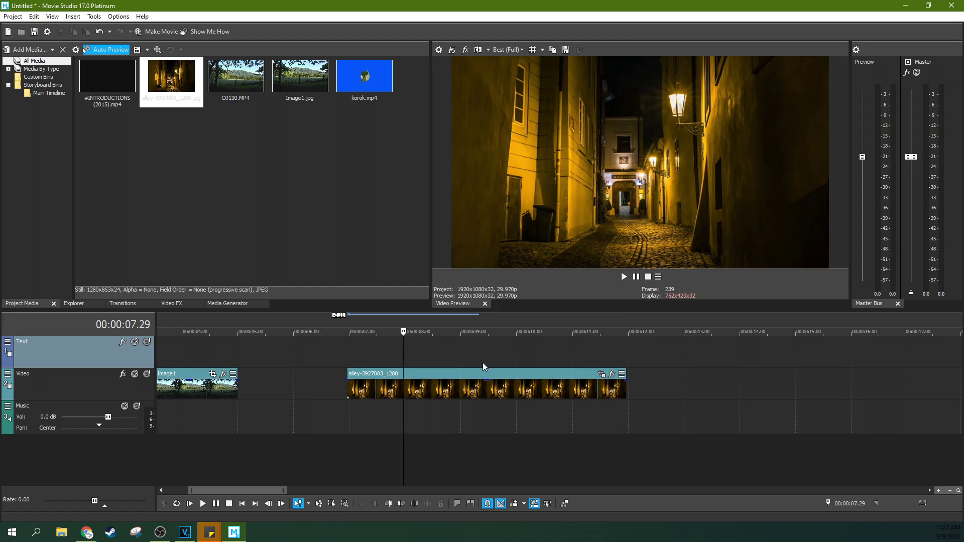
drag(483, 366, 414, 367)
click(366, 363)
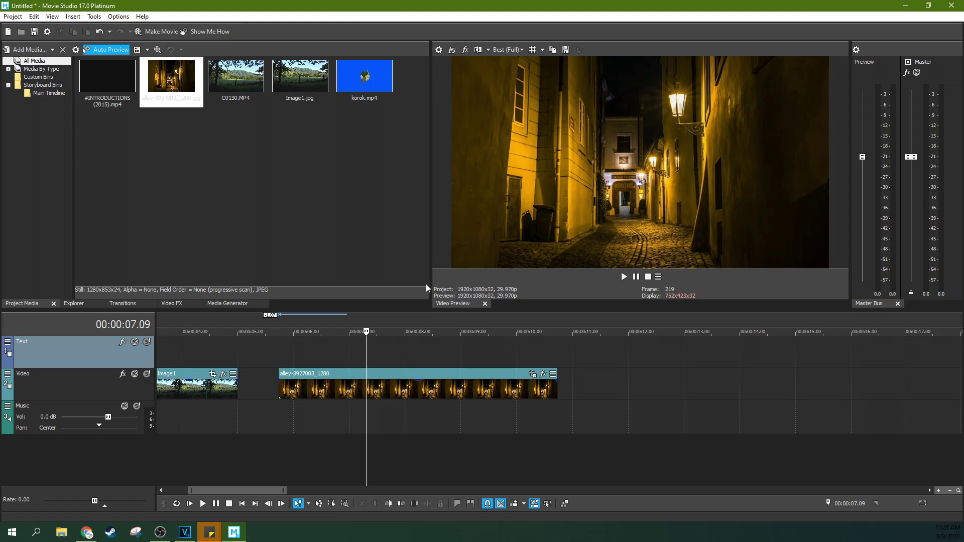
click(221, 361)
click(328, 348)
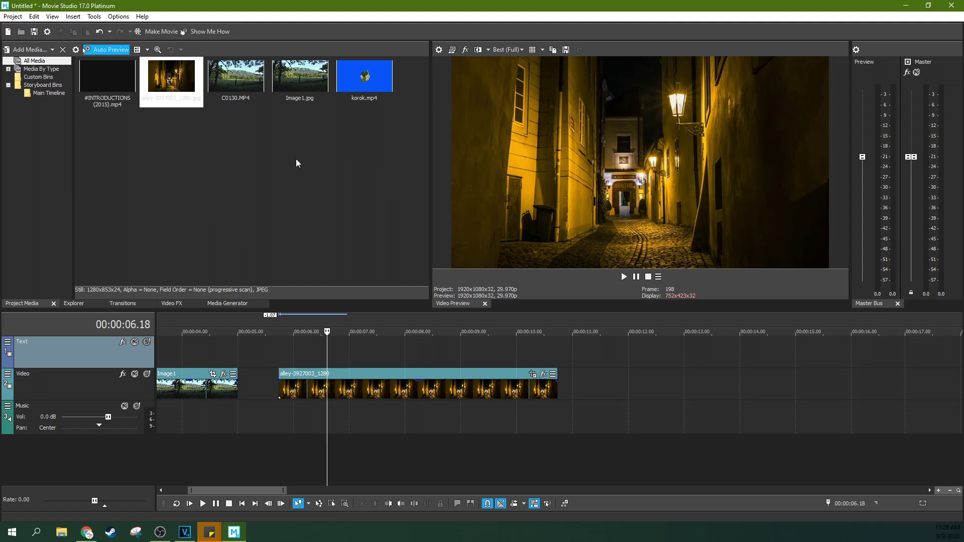
Add #INTRODUCTIONS (2015).mp4, trim it to a short section and move it near the start.
drag(110, 107, 328, 352)
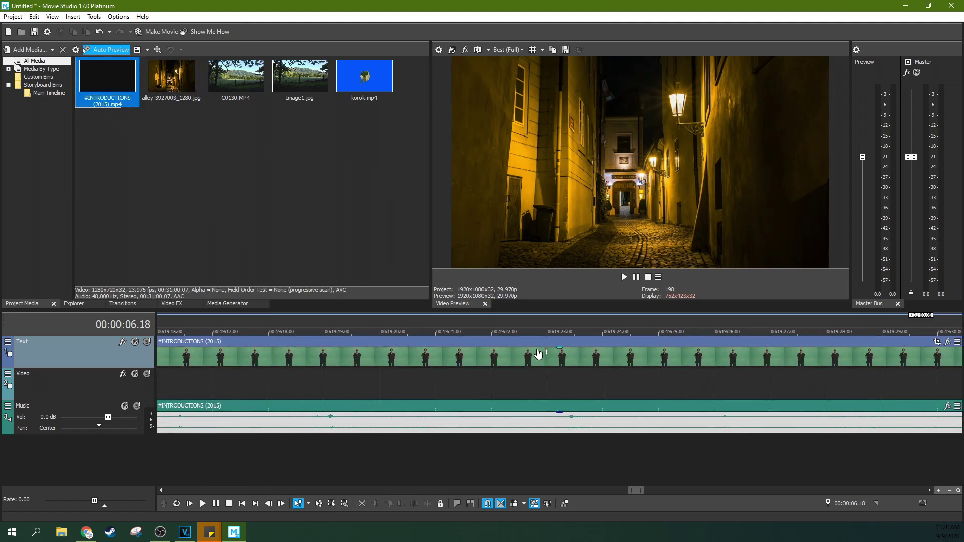
scroll(540, 363, down, 3)
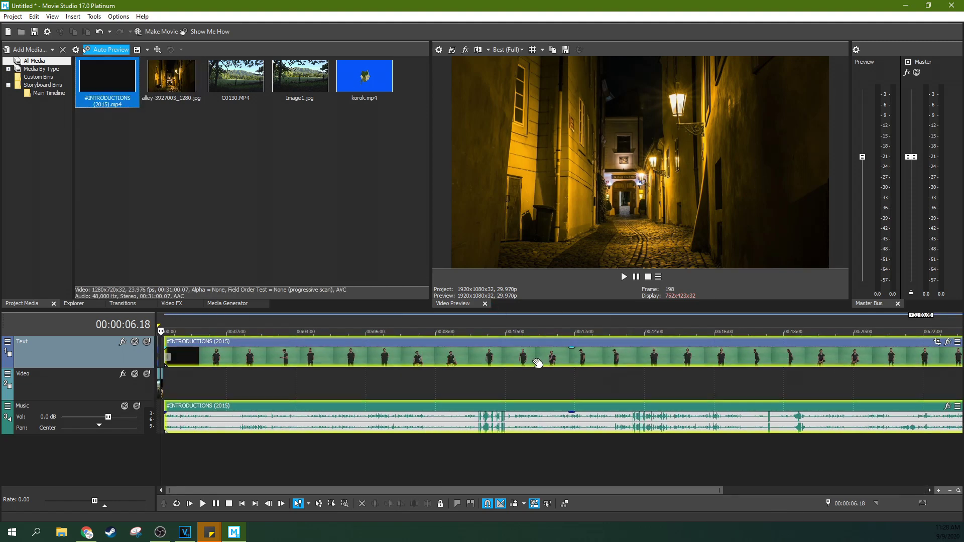
drag(165, 359, 265, 360)
scroll(336, 390, down, 2)
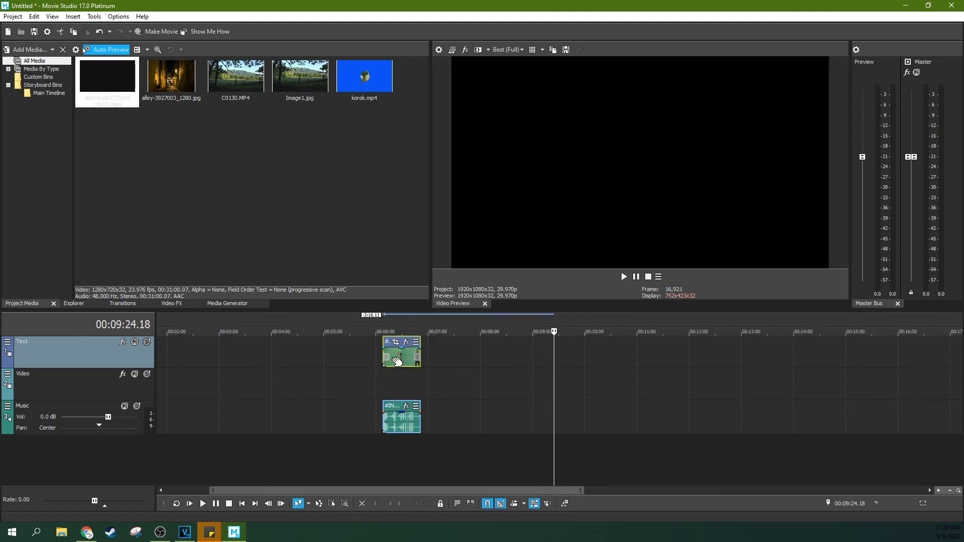
drag(397, 360, 220, 362)
Delete the Music track and its audio.
click(97, 408)
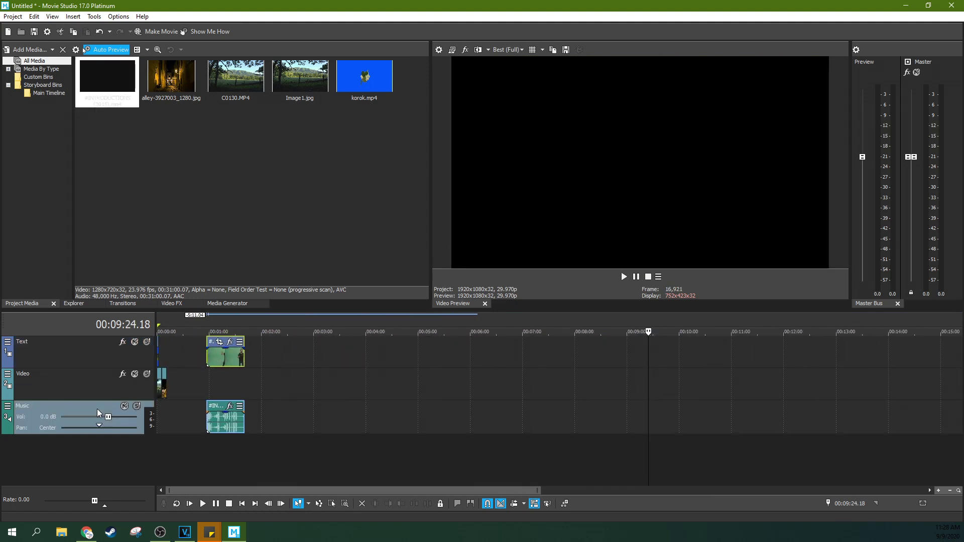
key(Delete)
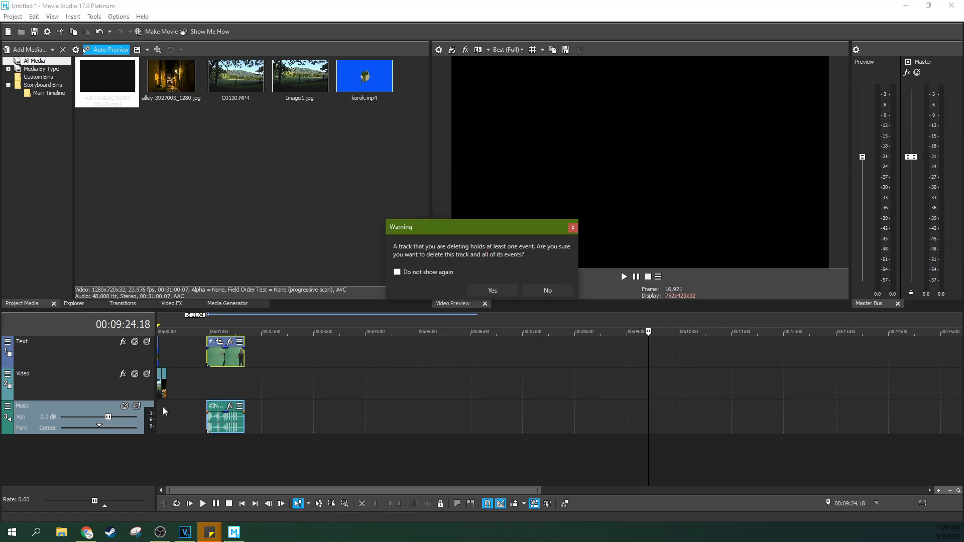
click(491, 291)
Shift the introductions clip earlier and preview it from 43.25 seconds.
drag(208, 363, 198, 358)
click(195, 383)
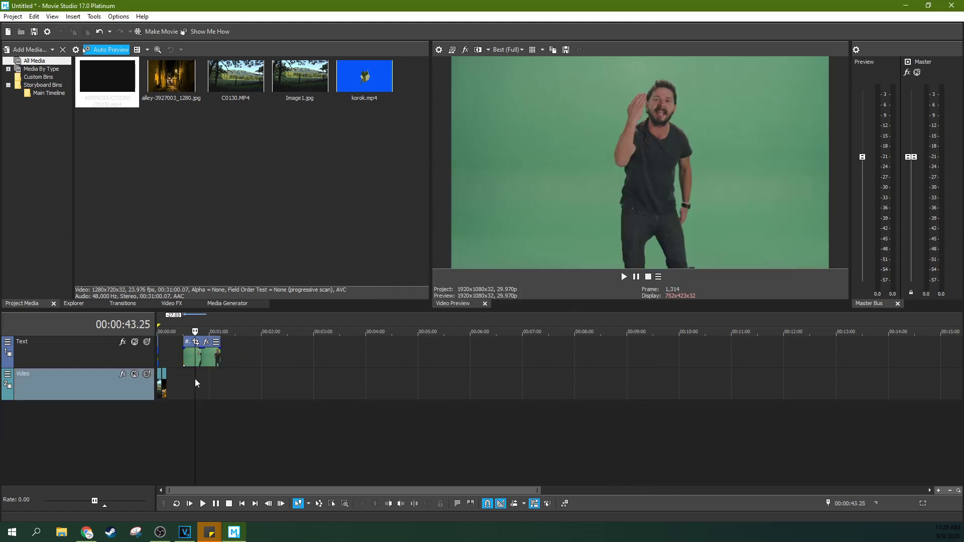
scroll(195, 378, up, 8)
key(space)
scroll(506, 373, down, 3)
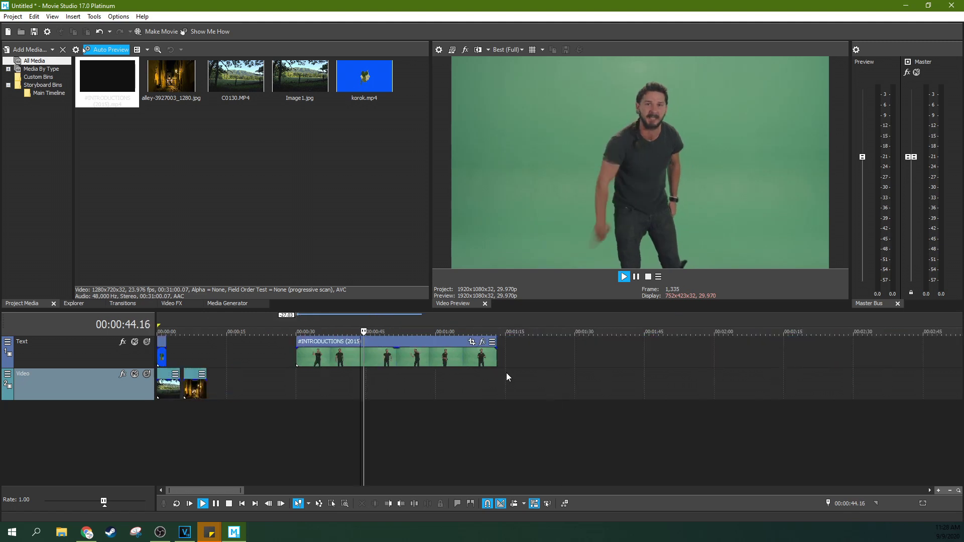
key(space)
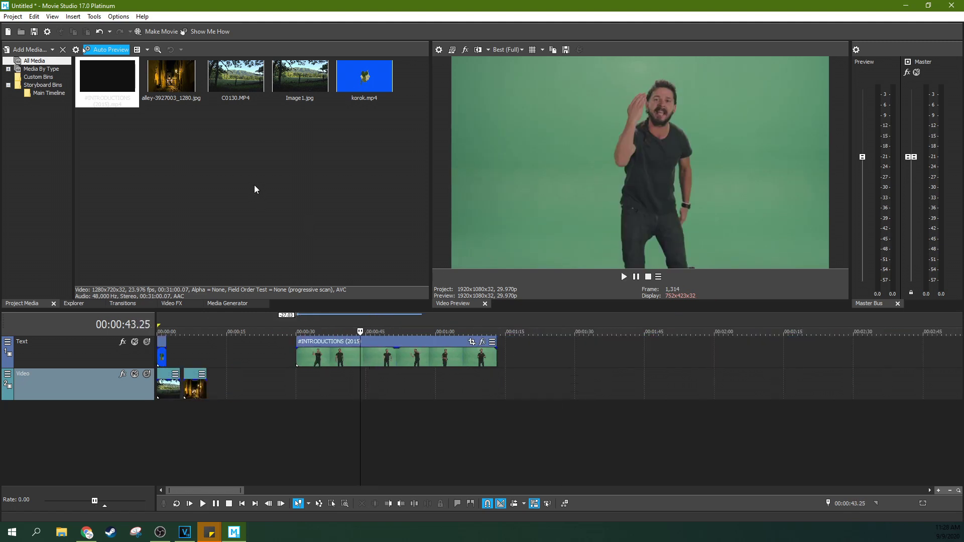
drag(335, 358, 287, 357)
Place the alley clip under the introductions clip and set the introductions clip's opacity to 39%.
click(197, 394)
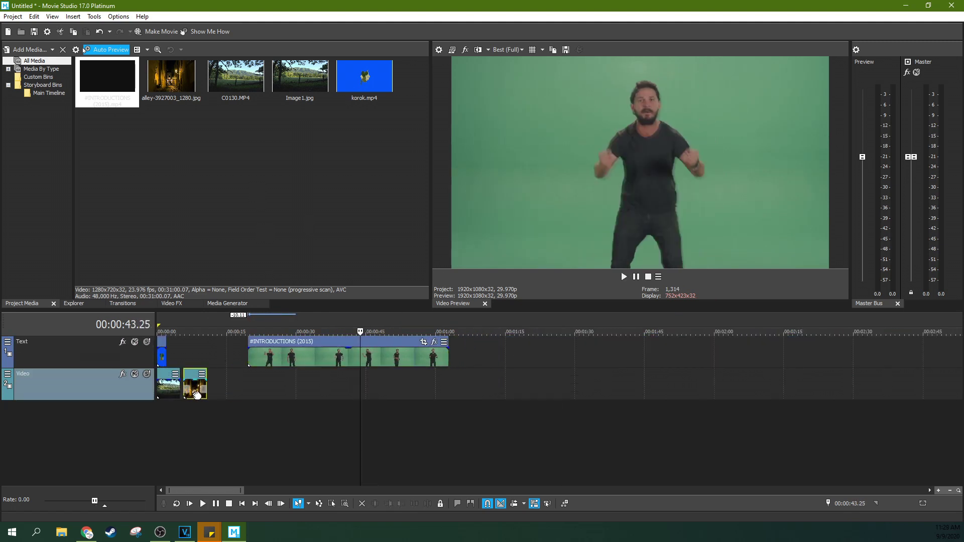
drag(197, 394, 449, 370)
click(383, 357)
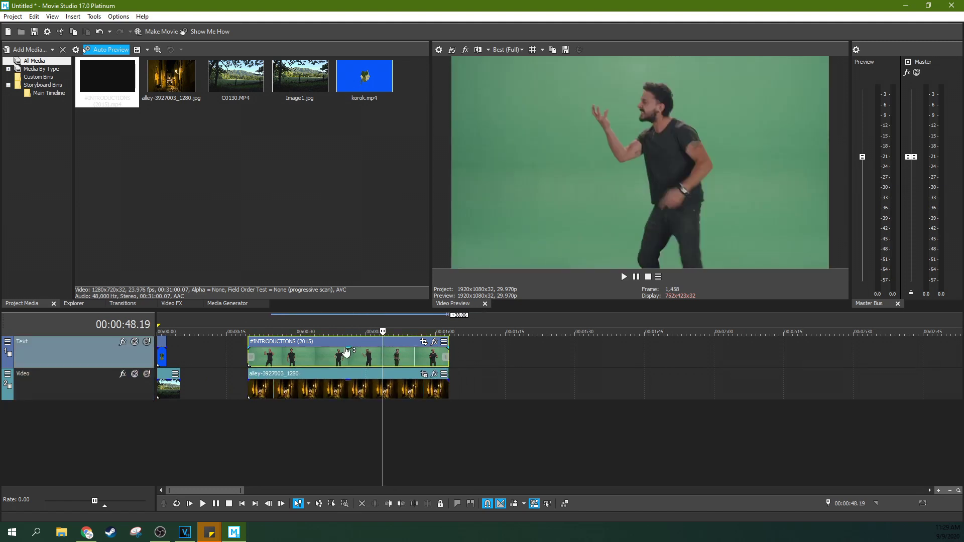
drag(346, 351, 352, 329)
Apply the default Chroma Keyer to the INTRODUCTIONS clip and bypass it temporarily.
click(171, 304)
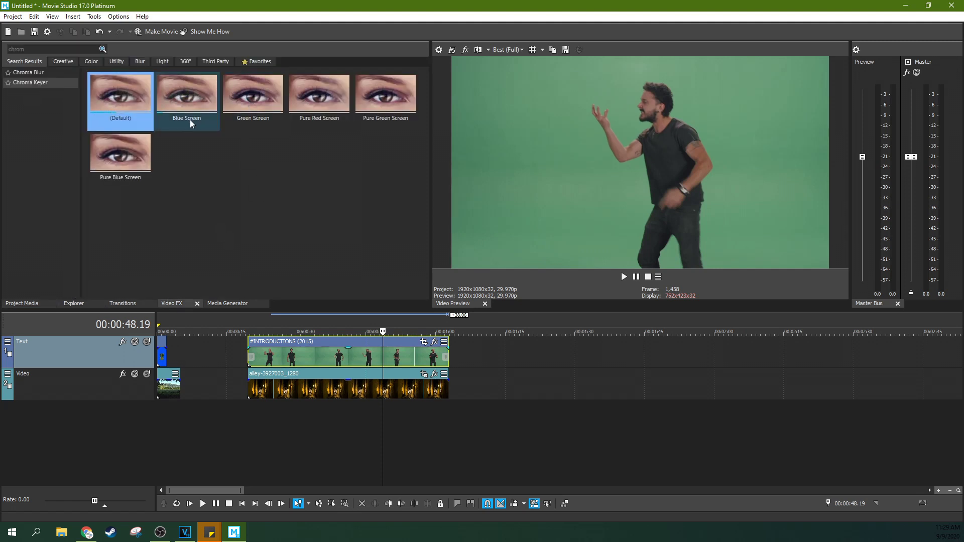
drag(122, 114, 349, 358)
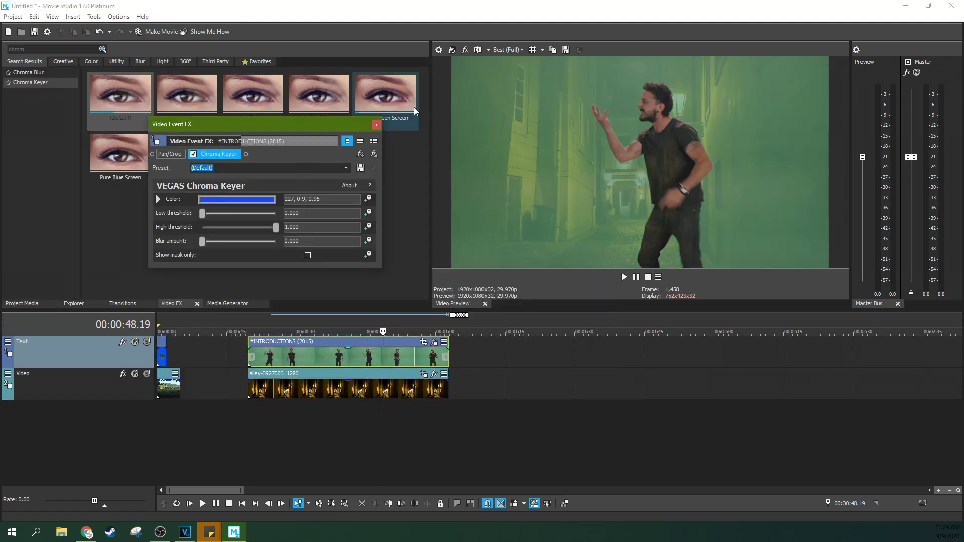
click(193, 154)
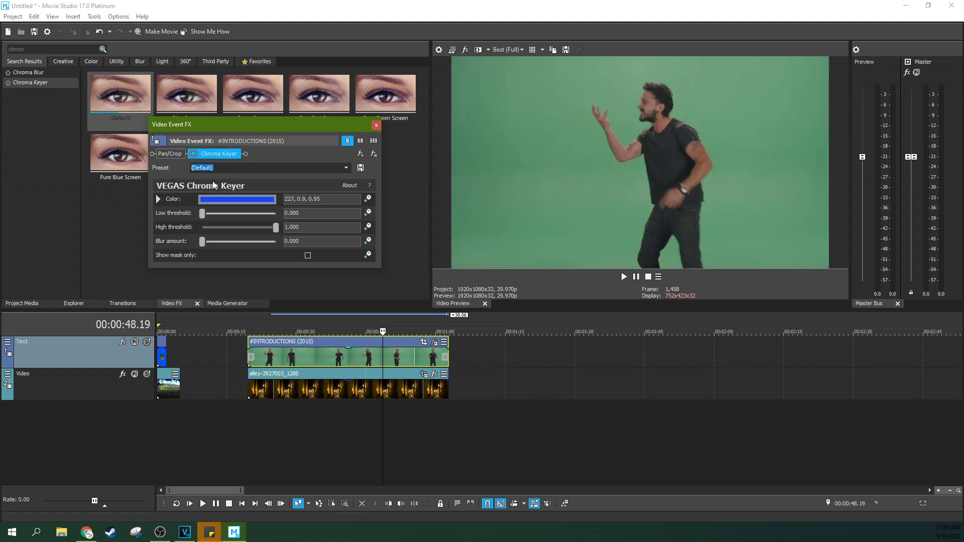
Eyedrop the green backdrop in the preview as the key colour, 140, 0.39, 0.58.
click(228, 201)
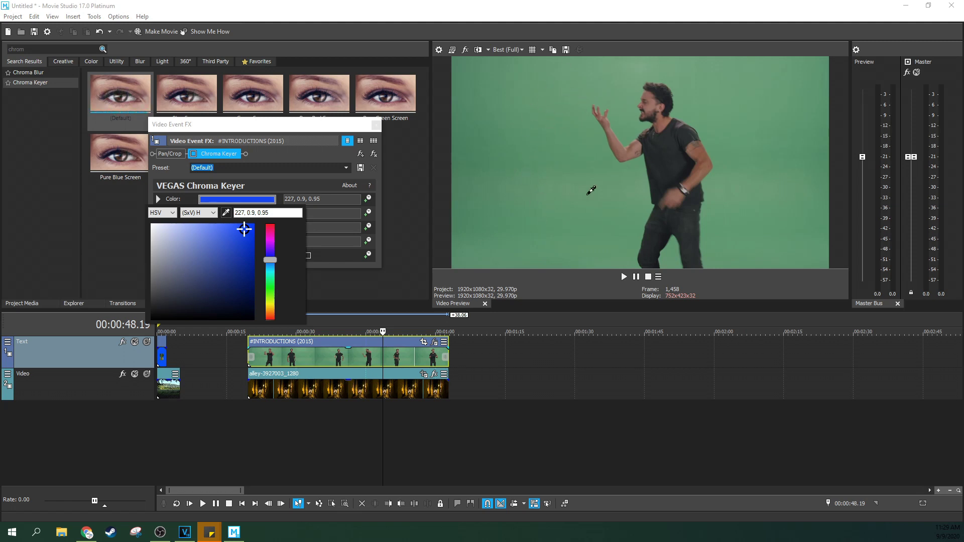
click(742, 142)
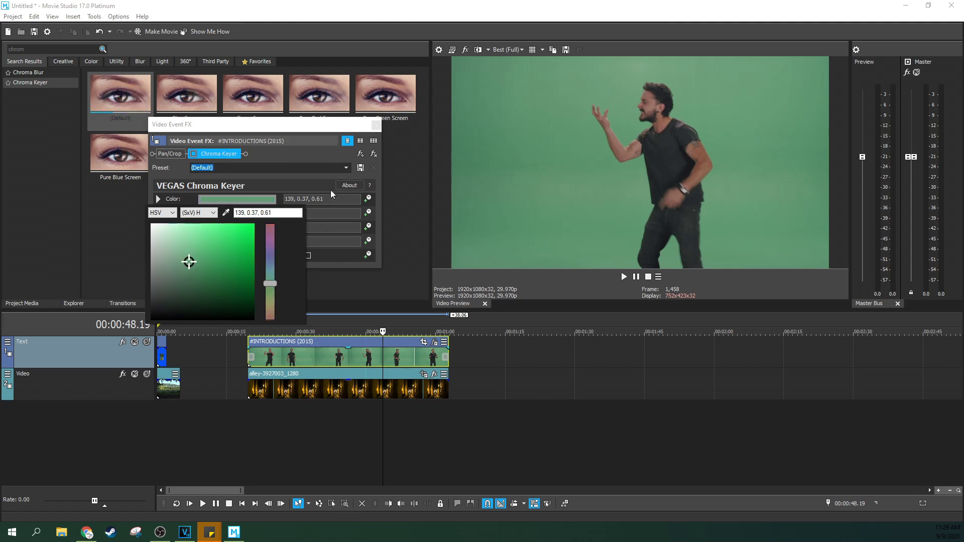
click(226, 213)
click(526, 164)
click(226, 213)
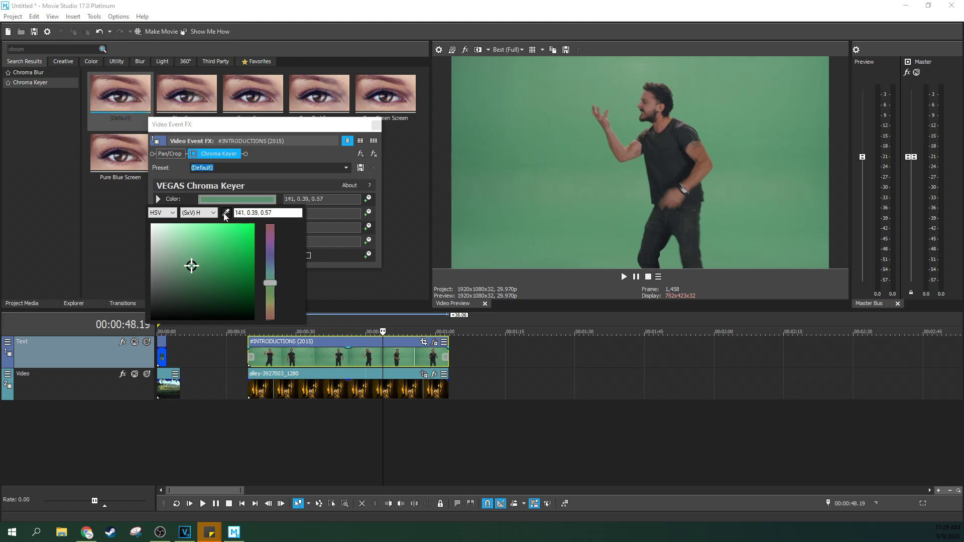
click(527, 129)
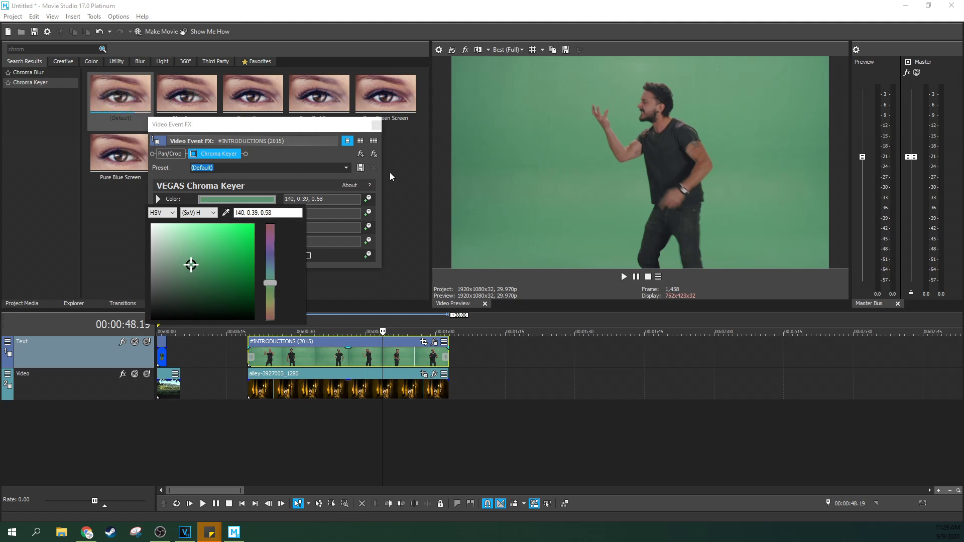
click(339, 156)
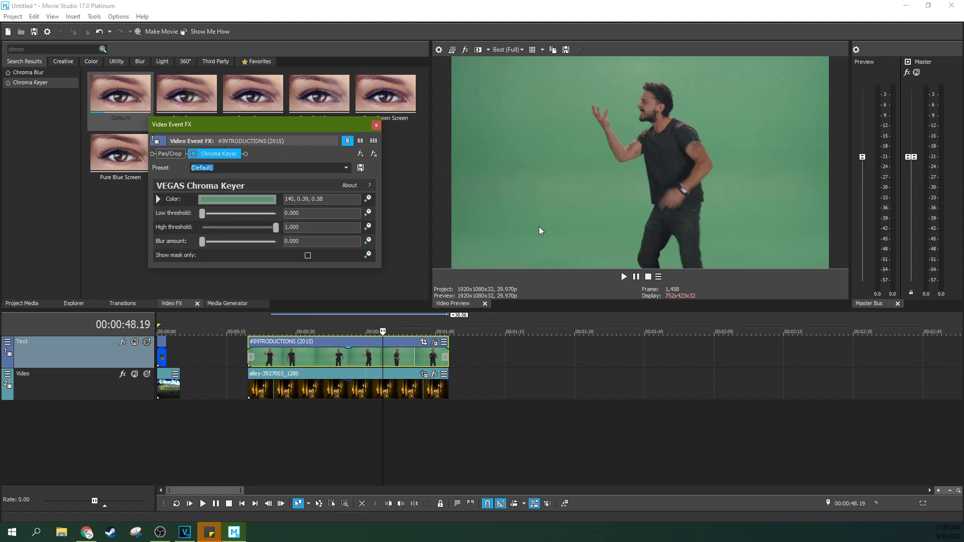
Re-enable the Chroma Keyer and drag the thresholds to low 0.041 and high 0.245.
click(192, 153)
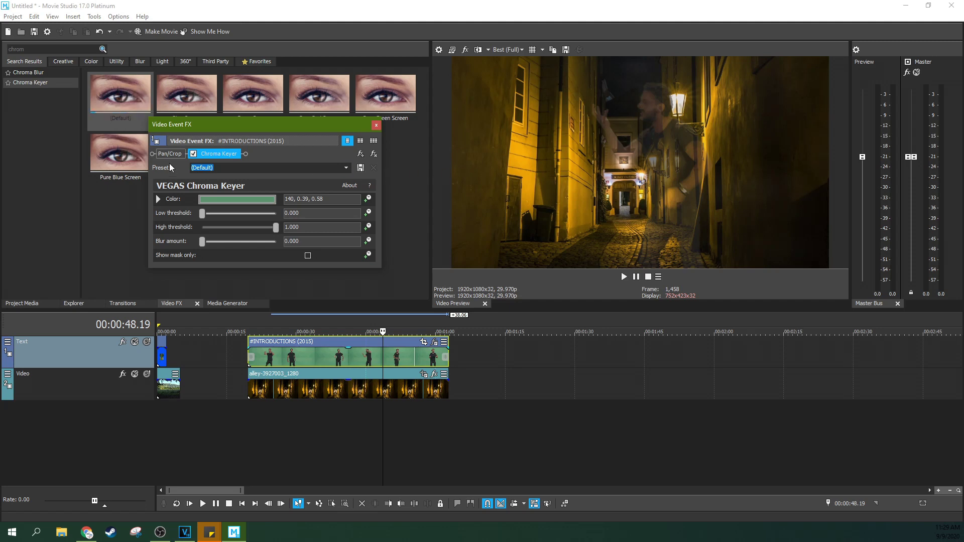
click(193, 154)
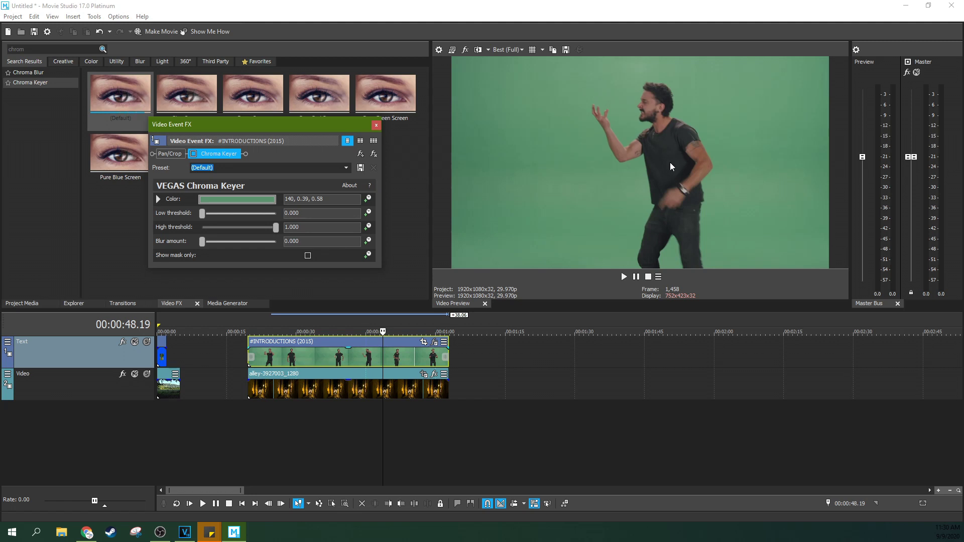
click(193, 154)
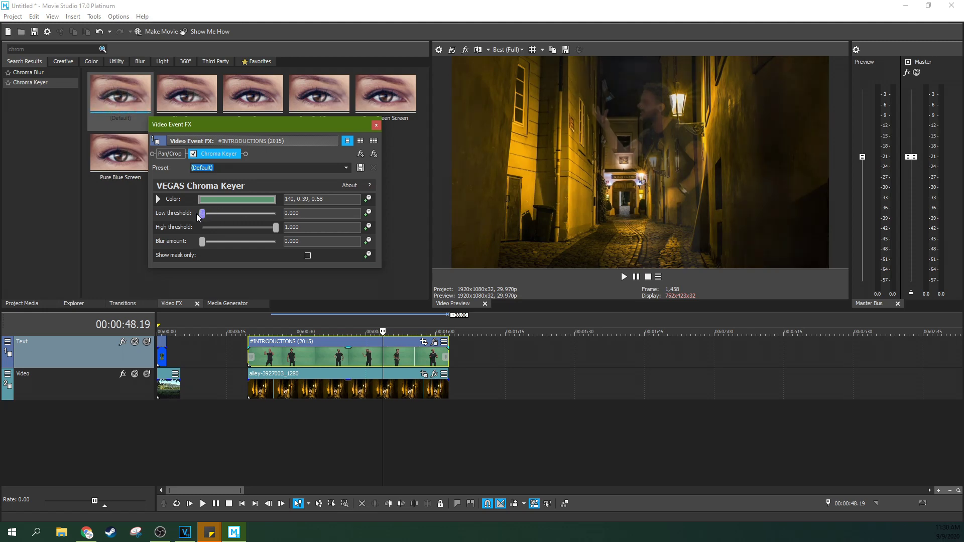
mouse_move(274, 228)
mouse_down()
mouse_move(236, 231)
mouse_move(277, 227)
mouse_up()
mouse_move(204, 215)
mouse_down()
mouse_move(221, 217)
mouse_move(204, 216)
mouse_up()
drag(275, 231, 219, 234)
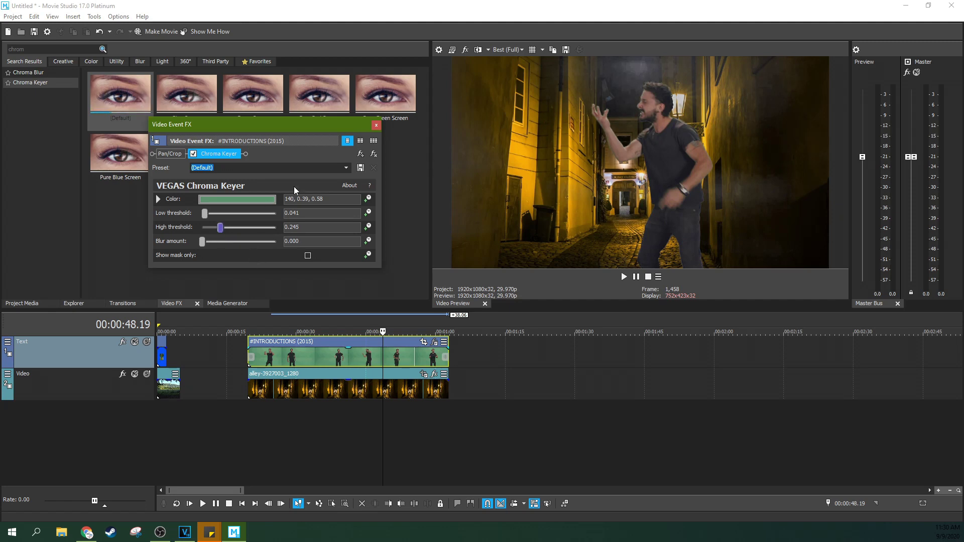
Show the mask only, reset both thresholds, then raise low and lower high.
click(308, 256)
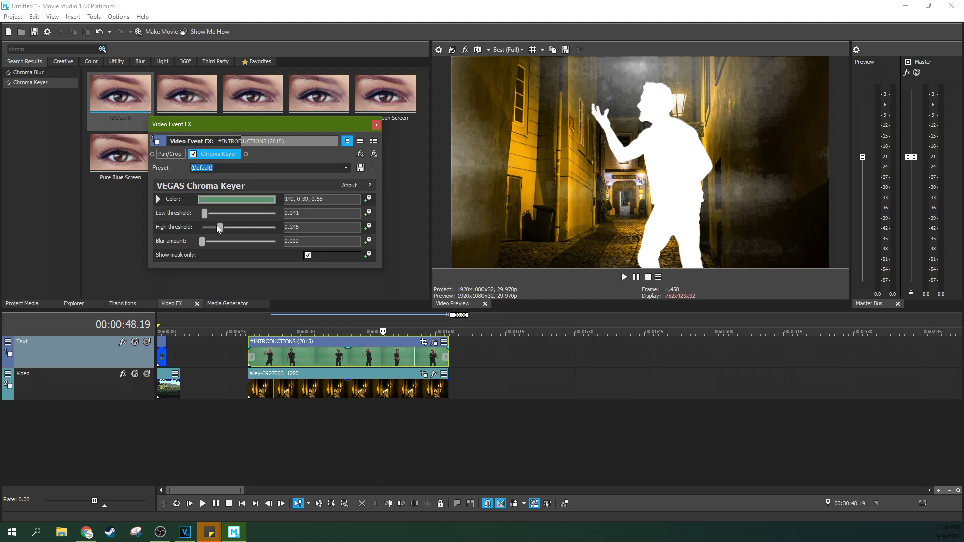
drag(218, 226, 302, 220)
drag(206, 214, 214, 213)
drag(275, 227, 224, 232)
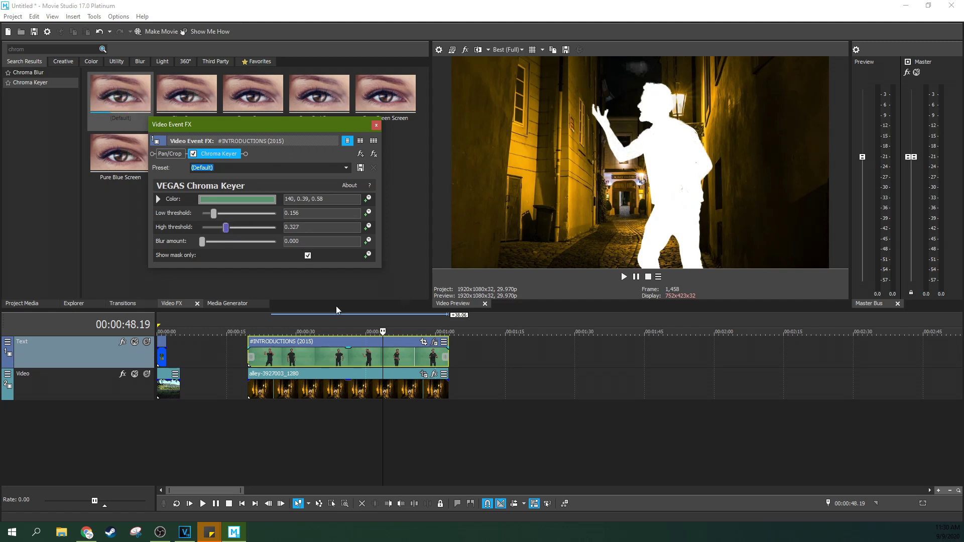
Play from about 27 seconds to check the matte and lower the high threshold to 0.224.
click(284, 327)
key(space)
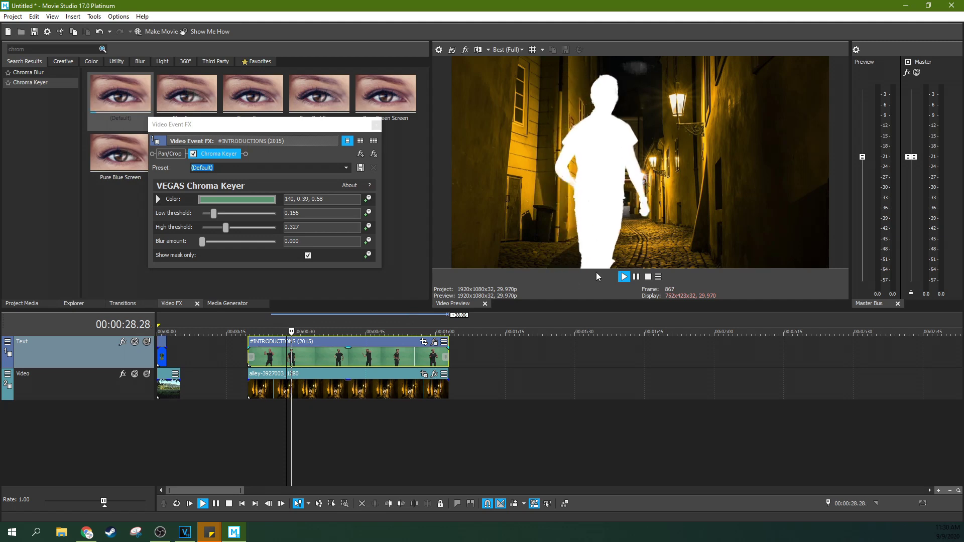
click(636, 277)
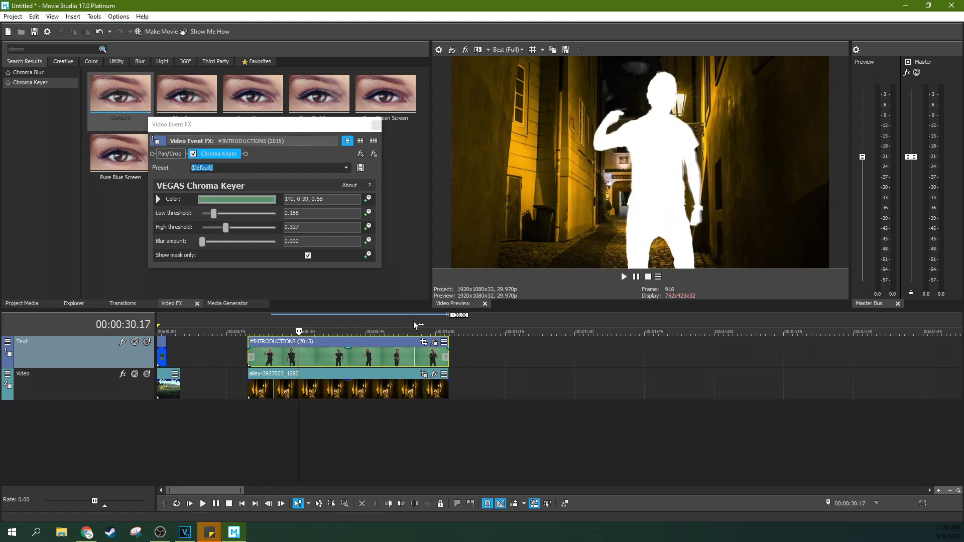
click(354, 332)
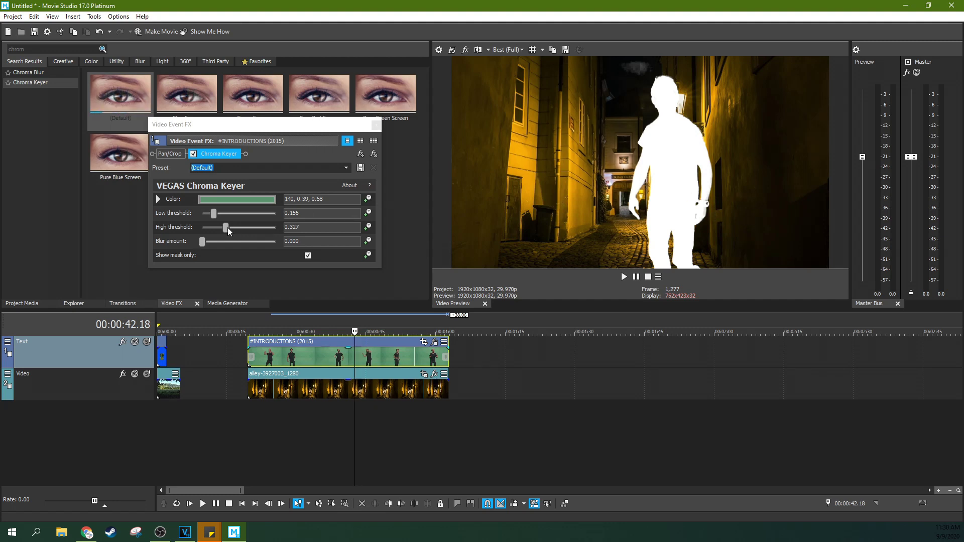
drag(227, 227, 225, 230)
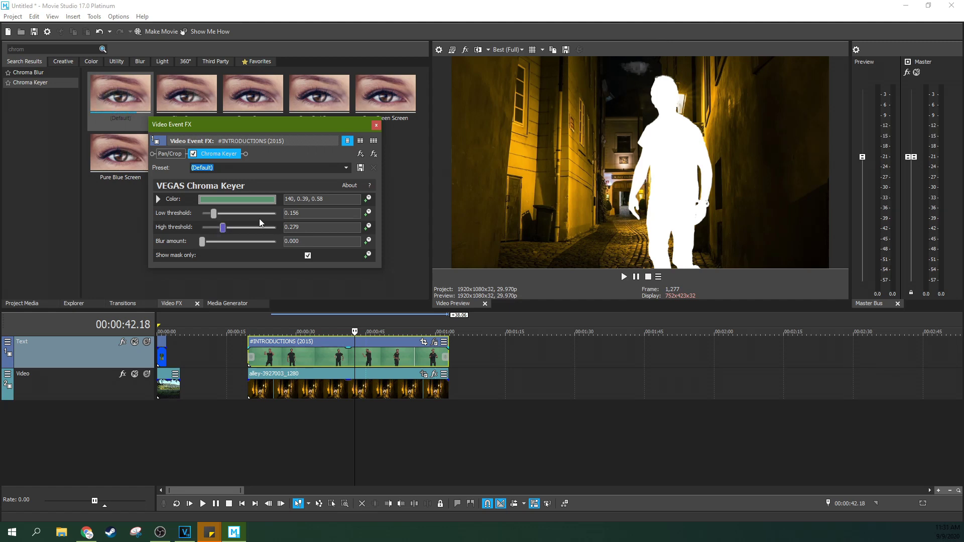
mouse_move(225, 228)
mouse_down()
mouse_move(241, 229)
mouse_move(227, 230)
mouse_up()
drag(225, 231, 217, 217)
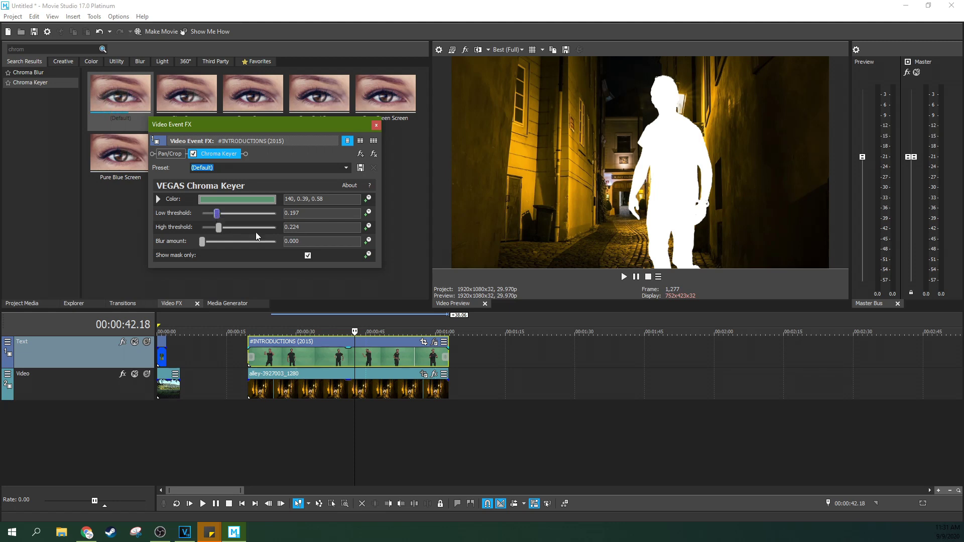
Review the matte from 31 seconds and step frame by frame around 35–37 seconds.
click(300, 331)
click(624, 277)
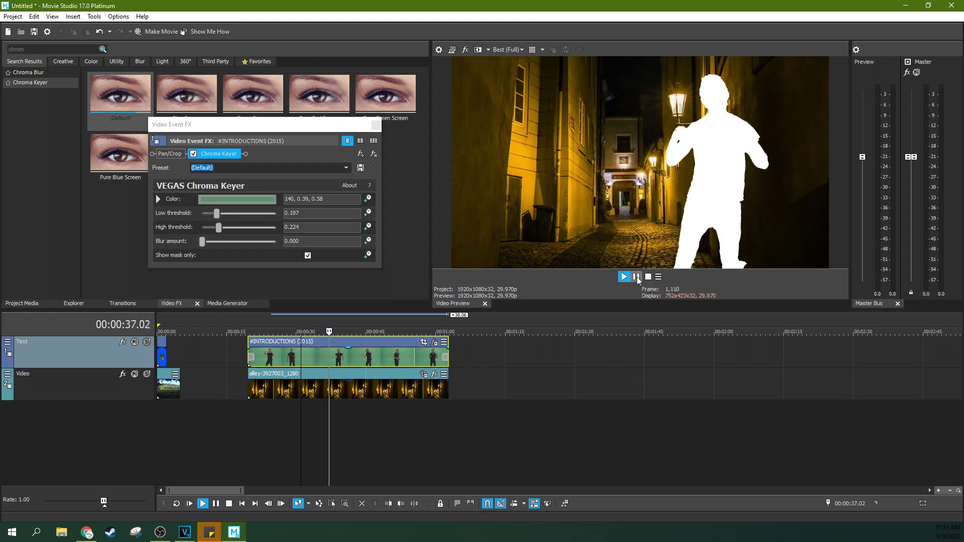
click(636, 277)
click(346, 356)
key(Left)
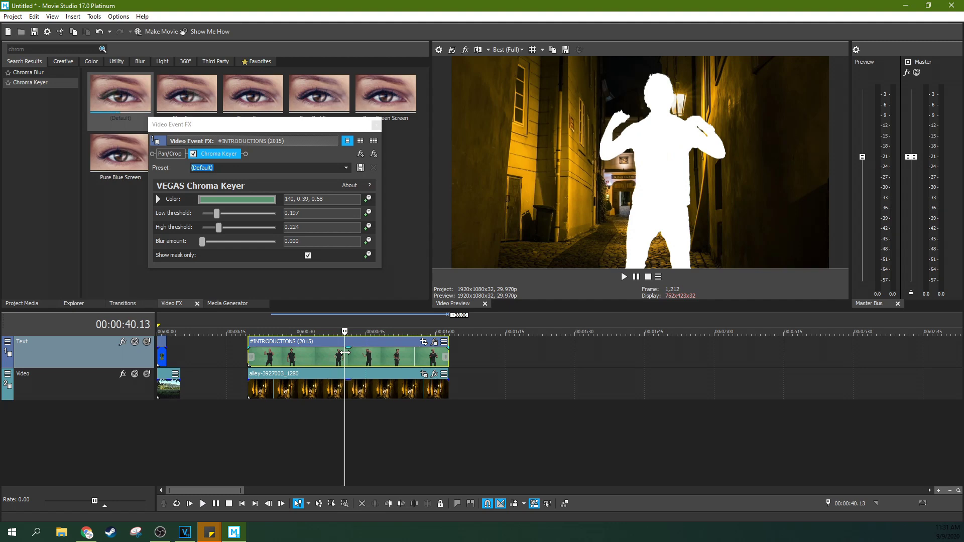
key(Left)
key(Left)
key(Left)
key(Left)
key(Left)
key(Left)
key(Left)
key(Left)
key(Left)
key(Left)
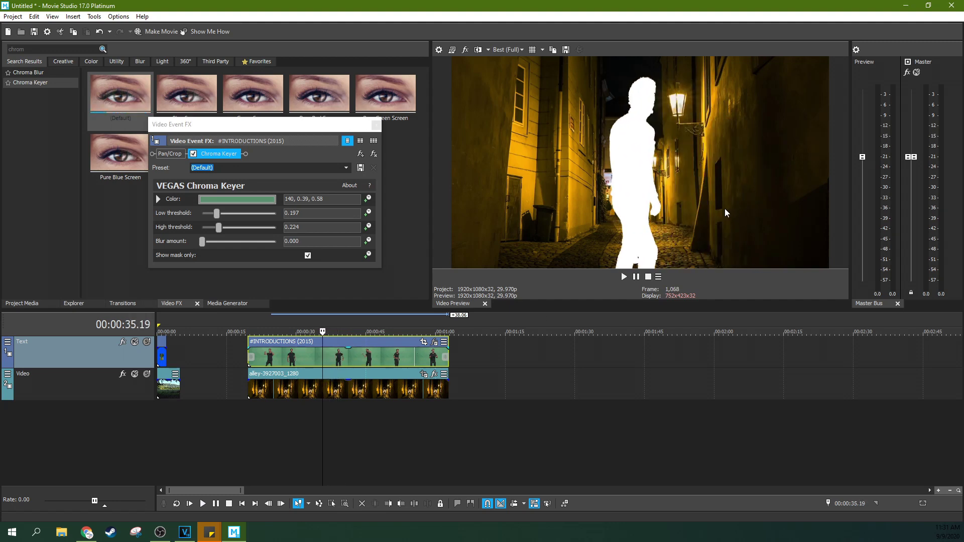
key(Right)
key(Right)
key(Right)
key(Right)
key(Right)
key(Right)
key(Right)
key(Right)
key(Right)
key(Right)
key(Right)
key(Left)
key(Left)
key(Left)
key(Left)
key(Left)
key(Left)
key(Left)
key(Left)
key(Left)
key(Left)
key(Left)
key(Left)
key(Left)
key(Left)
key(Left)
key(Left)
key(Left)
key(Left)
key(Left)
key(Left)
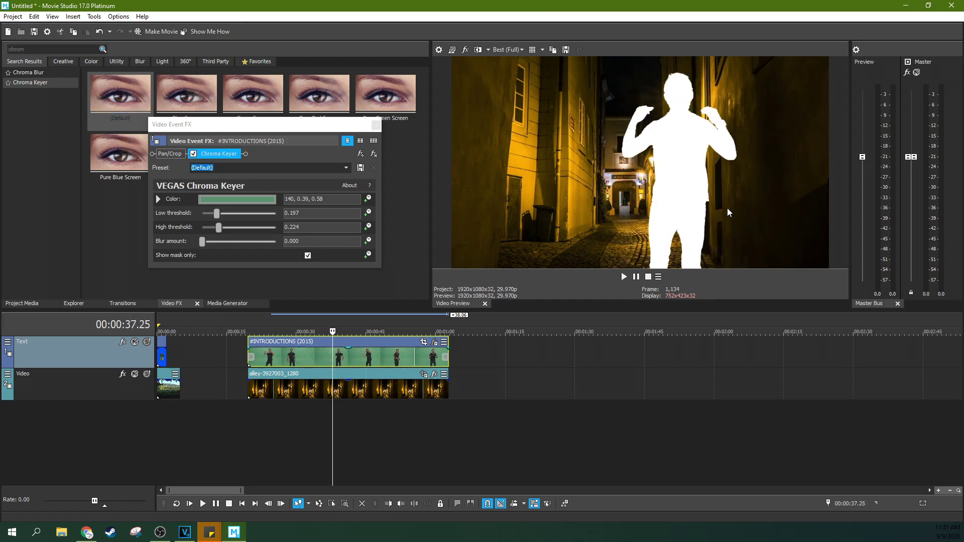
key(Right)
key(Right)
key(Right)
key(Right)
key(Right)
key(Right)
key(Right)
key(Right)
key(Right)
key(Right)
key(Right)
key(Right)
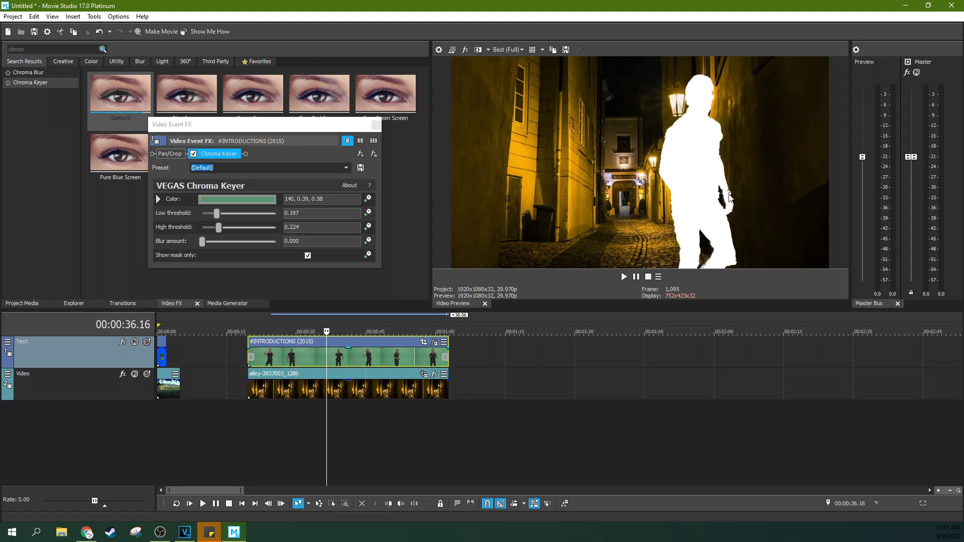
key(Right)
key(Right)
key(Right)
key(Right)
key(Right)
key(Right)
key(Left)
key(Left)
key(Left)
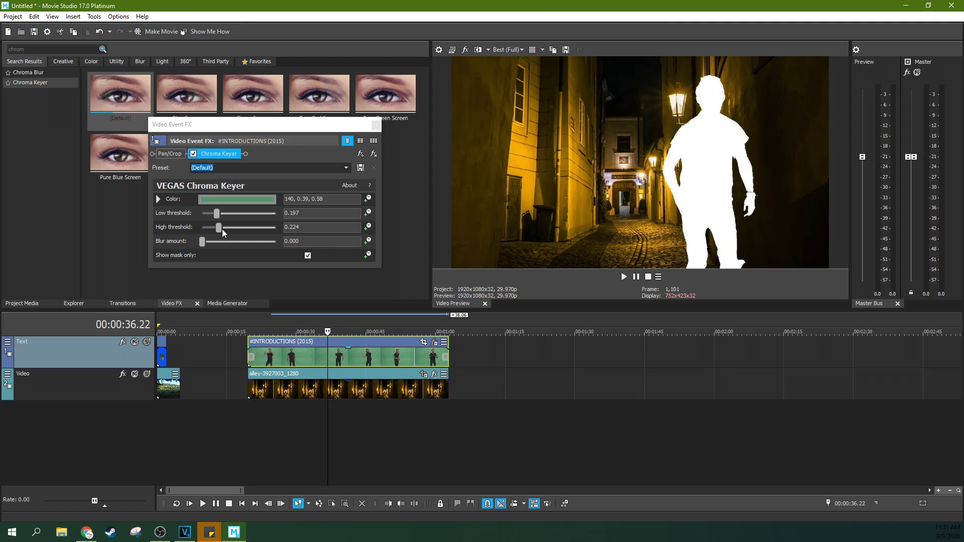
Nudge the thresholds to high 0.231 and low 0.218, then return to the colour view.
drag(220, 228, 221, 229)
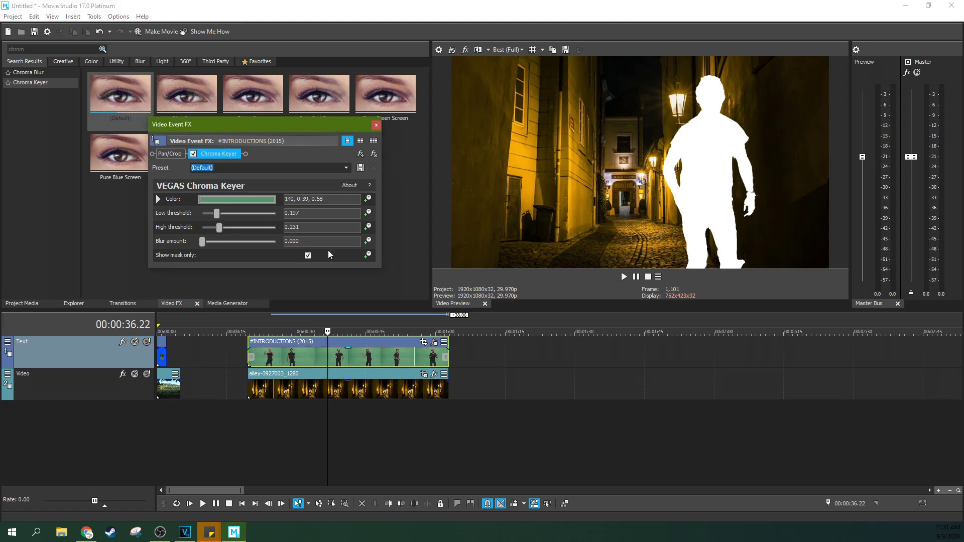
drag(217, 213, 218, 213)
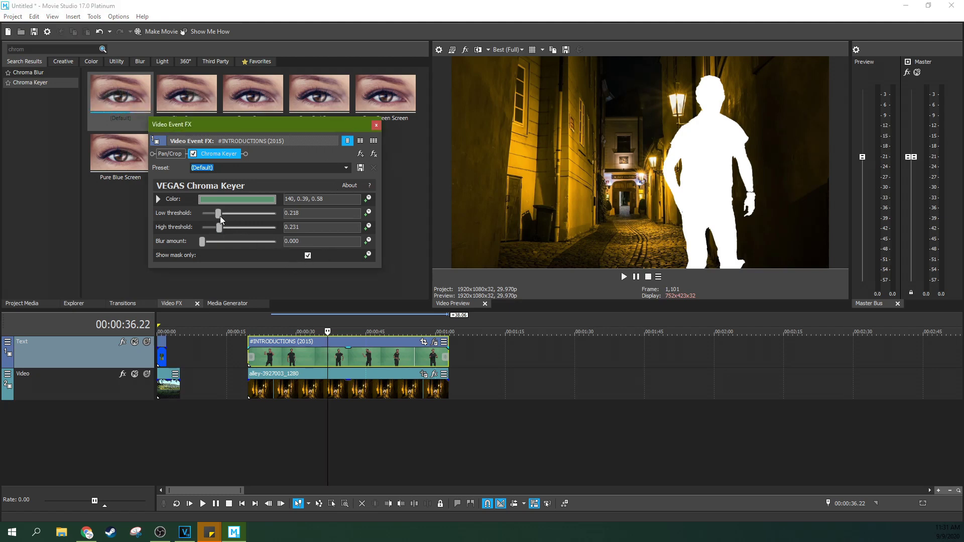
click(308, 256)
click(346, 358)
key(space)
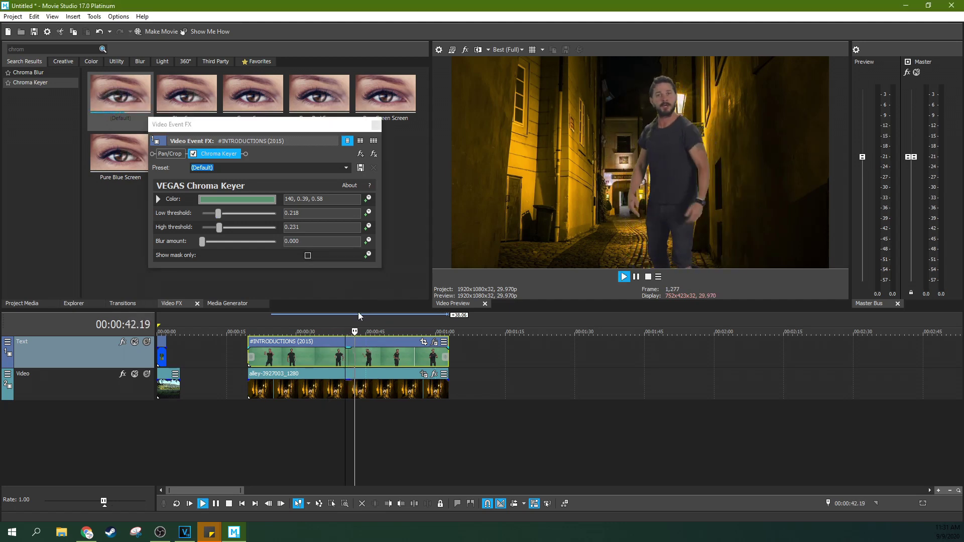
click(300, 326)
click(278, 365)
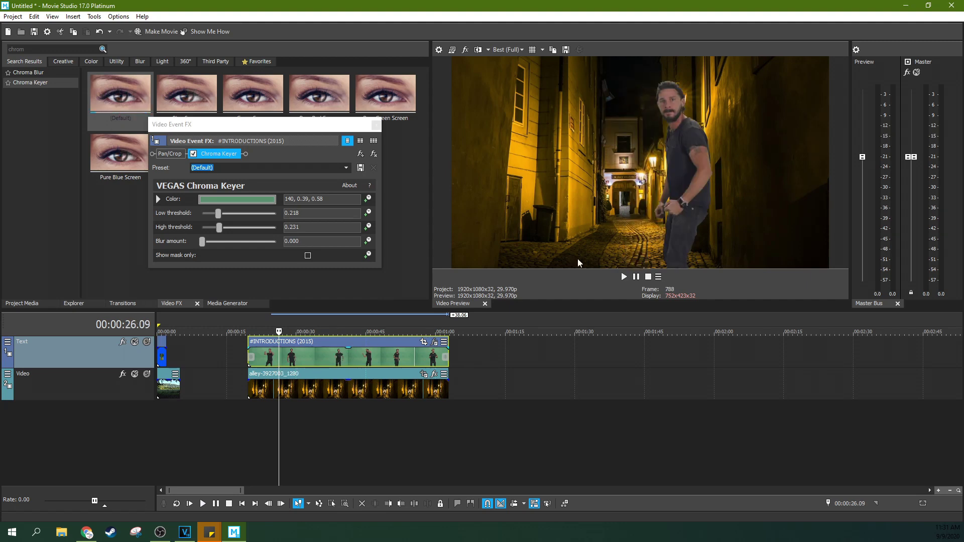
key(space)
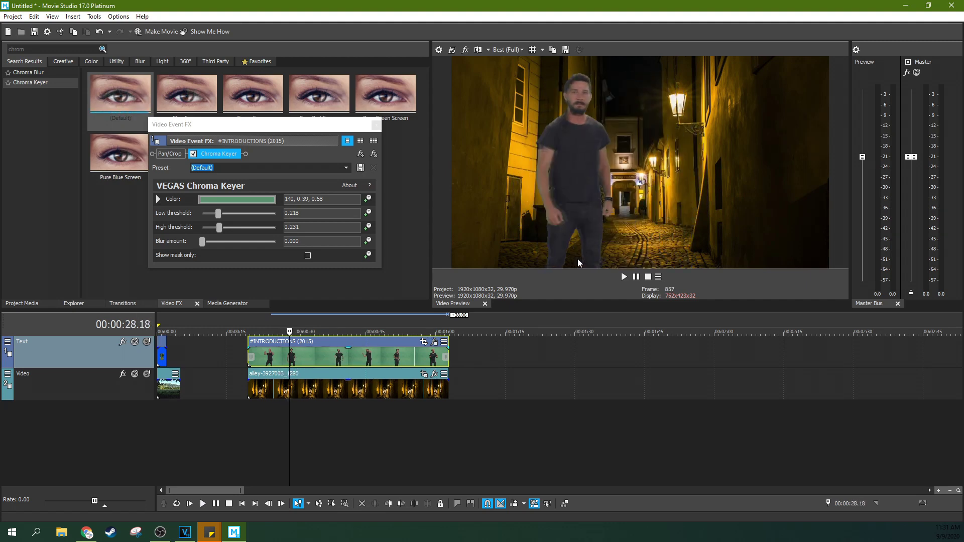
key(Left)
key(Left)
key(Left)
key(Left)
key(Left)
key(Left)
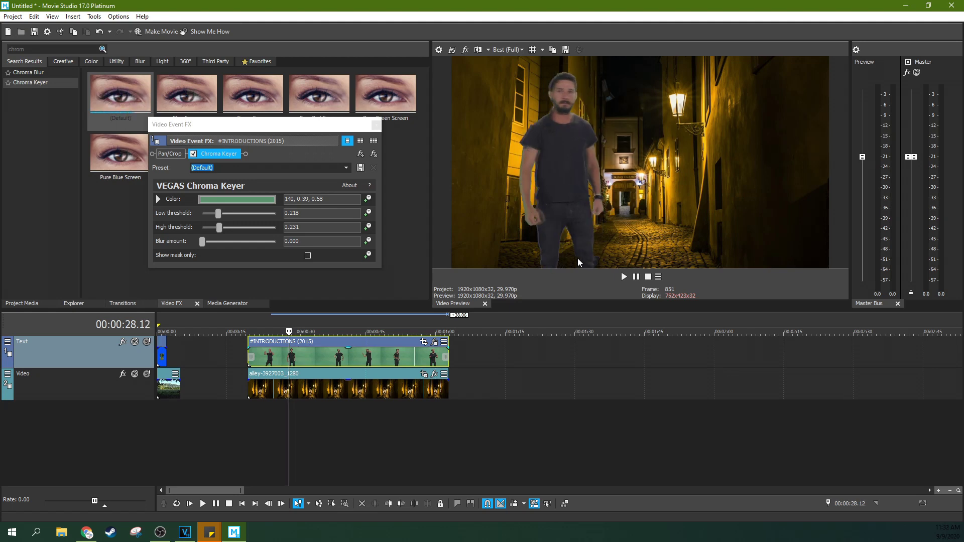
key(Left)
key(Right)
key(Left)
key(Left)
key(Left)
key(Left)
key(Left)
key(Left)
key(Left)
key(Left)
key(Left)
key(Left)
key(Left)
key(Left)
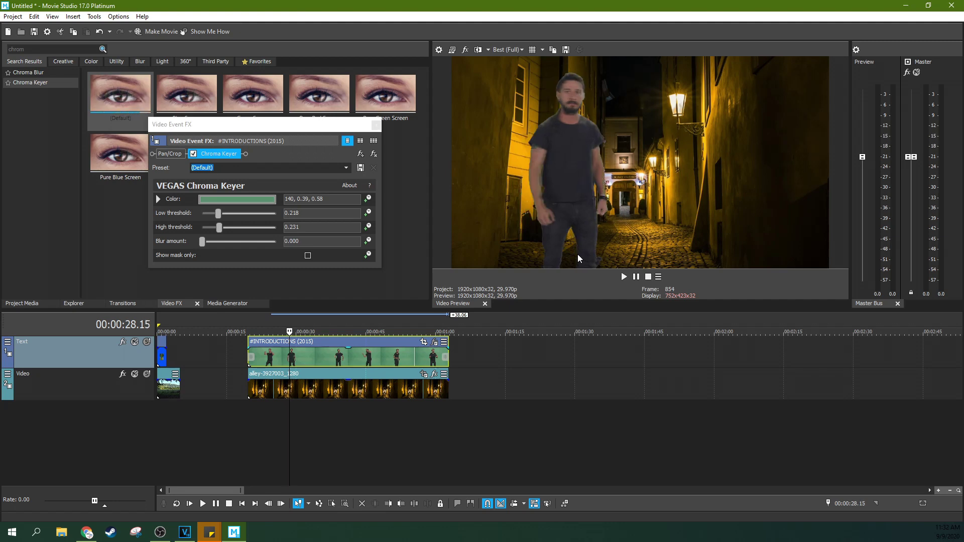
key(space)
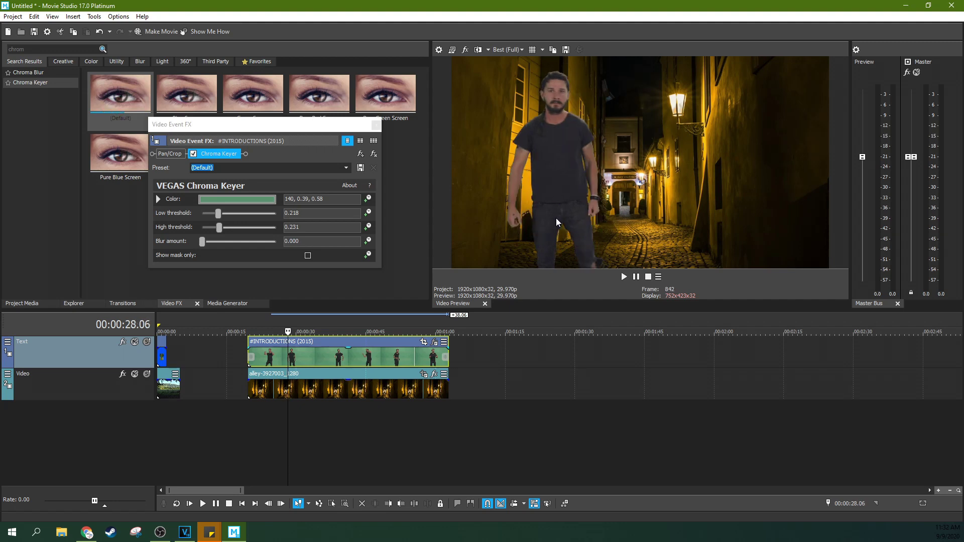
key(space)
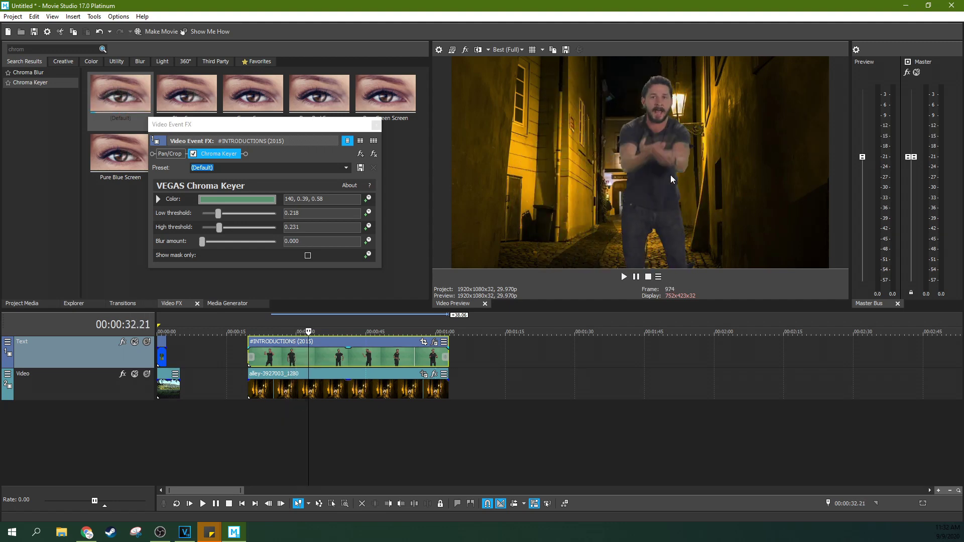
key(j)
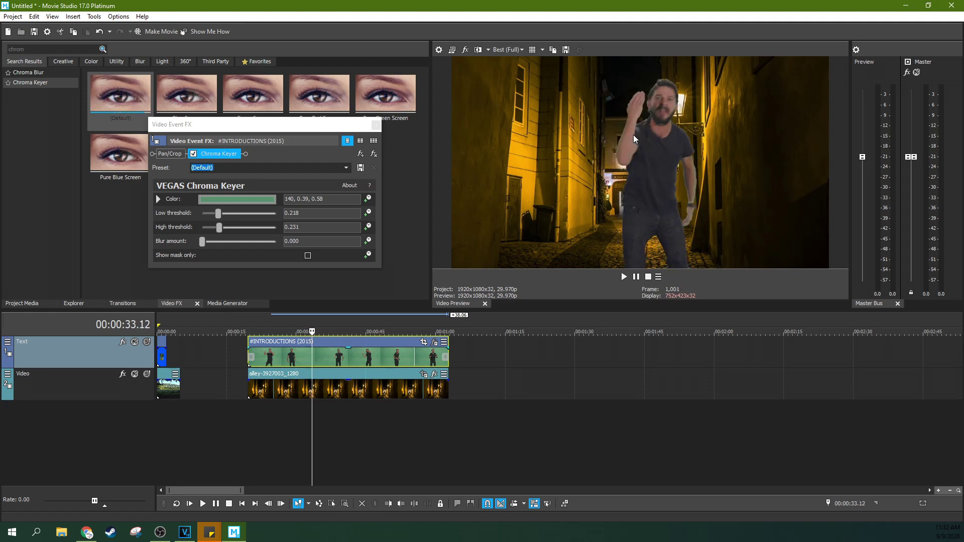
key(l)
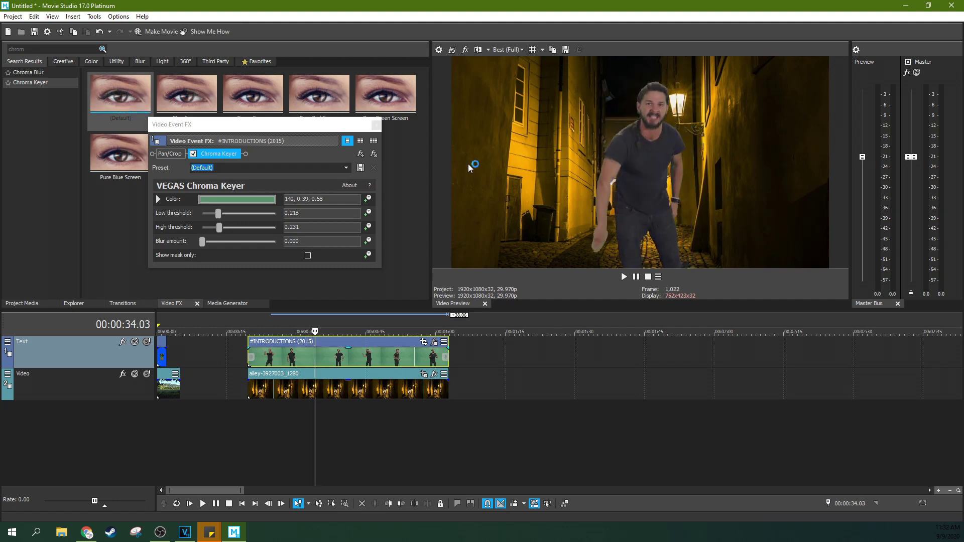
Lower the key colour's saturation in the colour picker to 140, 0.35, 0.58.
click(220, 199)
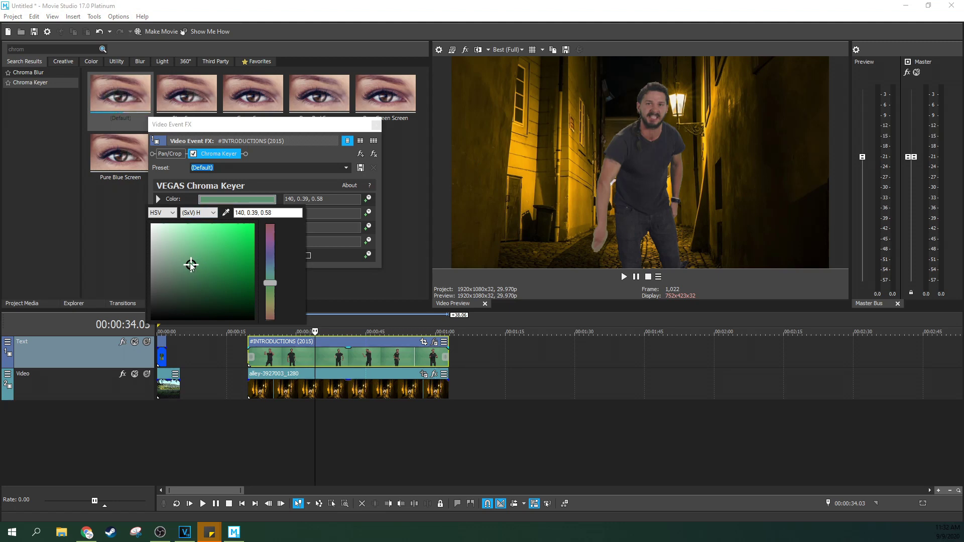
drag(191, 264, 188, 264)
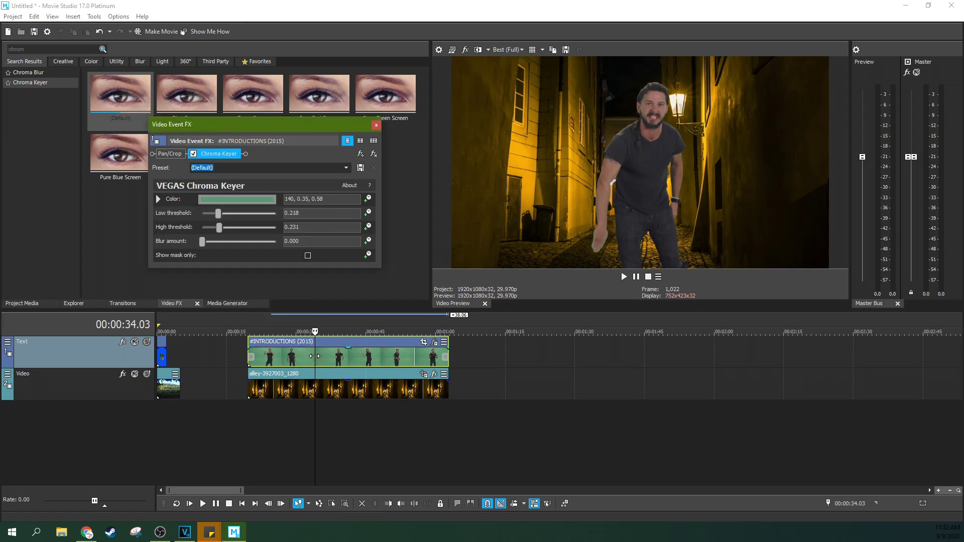
click(289, 358)
Play and scrub around 45–54 seconds to check the key, then close the FX window.
key(space)
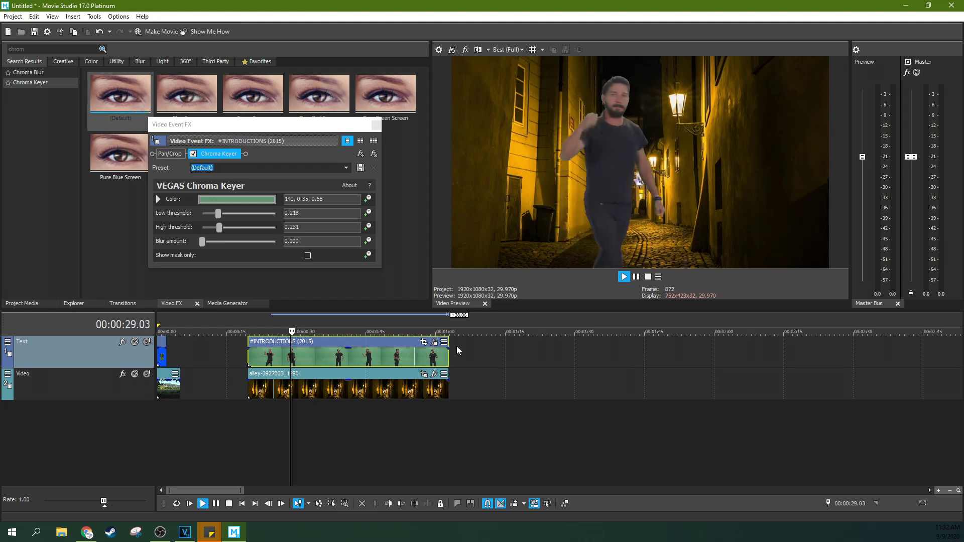
click(410, 353)
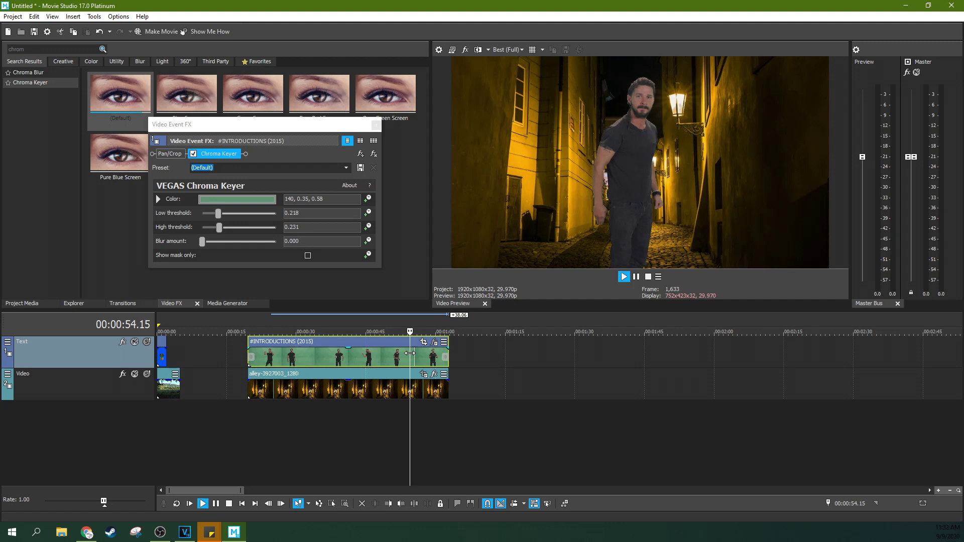
key(space)
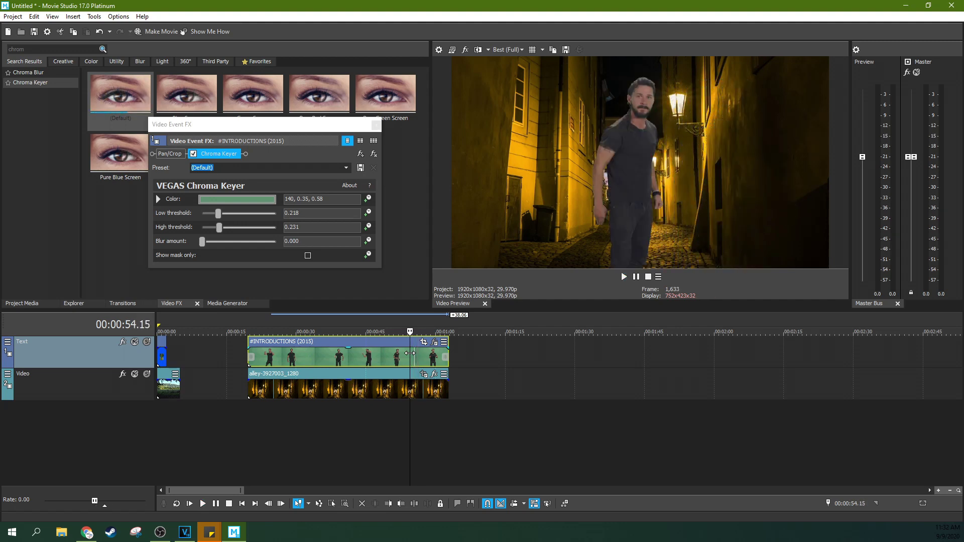
click(368, 354)
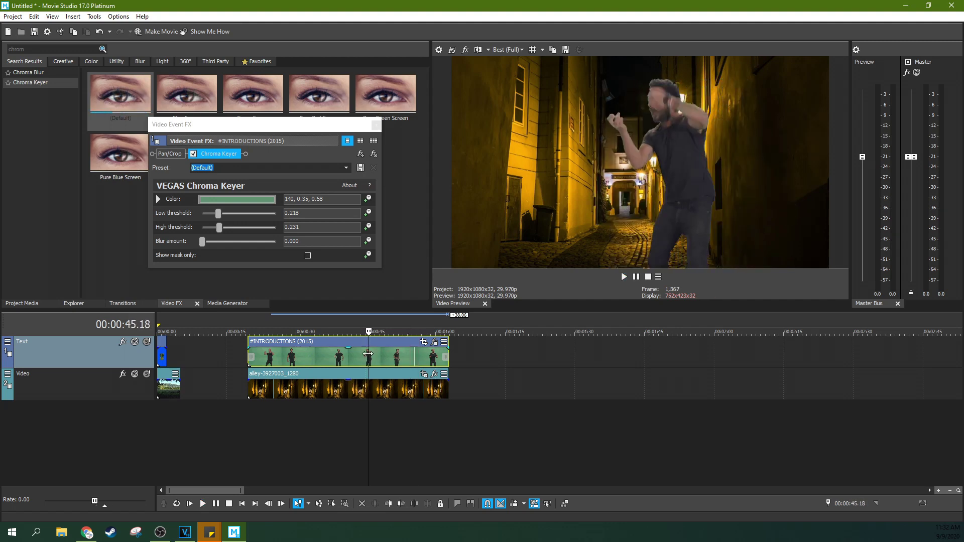
key(Right)
key(Left)
key(Left)
key(Left)
key(Left)
key(Left)
key(Left)
key(Left)
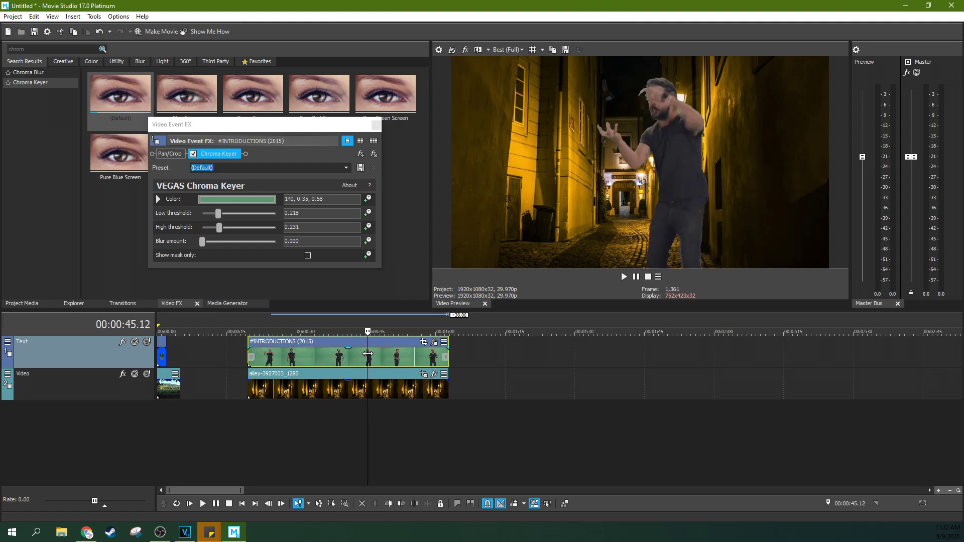
key(j)
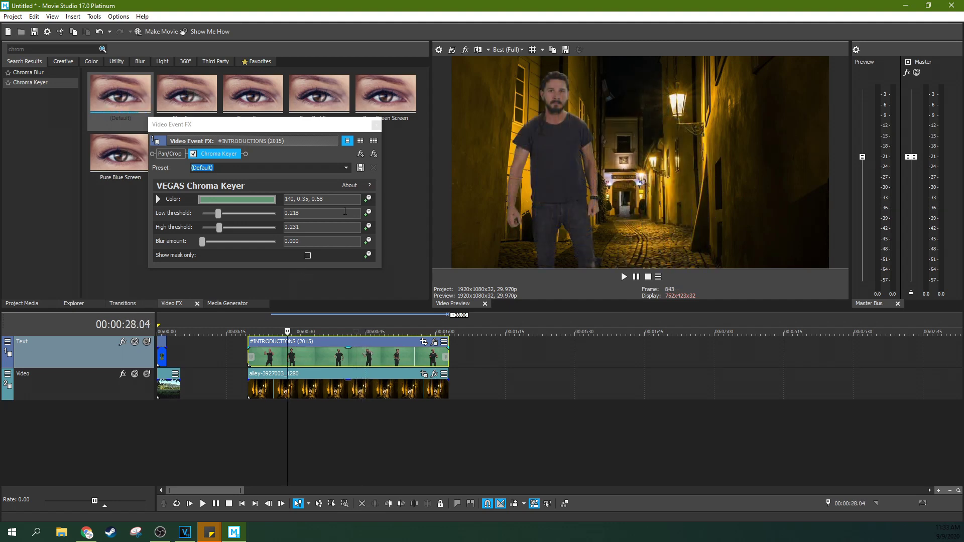
click(376, 124)
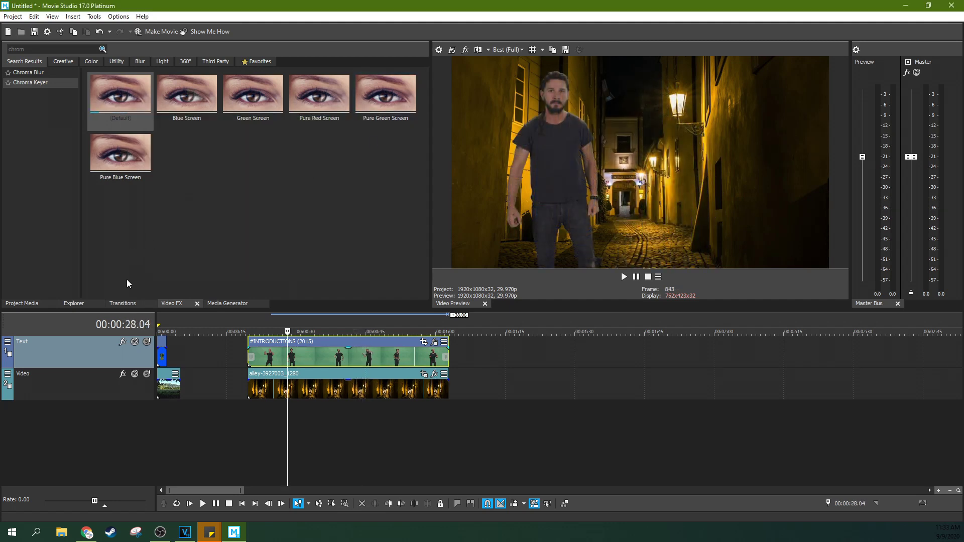
Search Video FX for 'level' and drop the Levels (Default) preset onto the #INTRODUCTIONS clip.
click(42, 49)
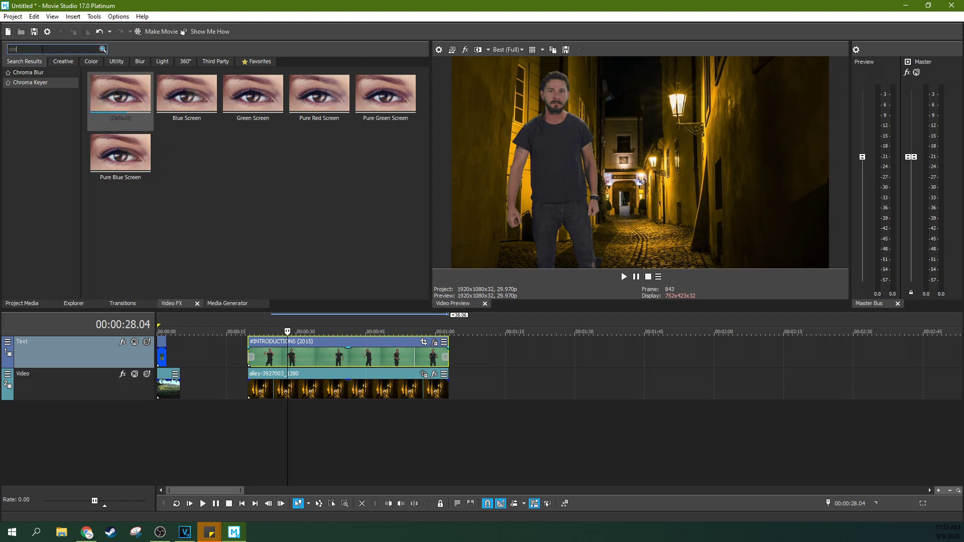
key(BackSpace)
key(BackSpace)
key(BackSpace)
text(level)
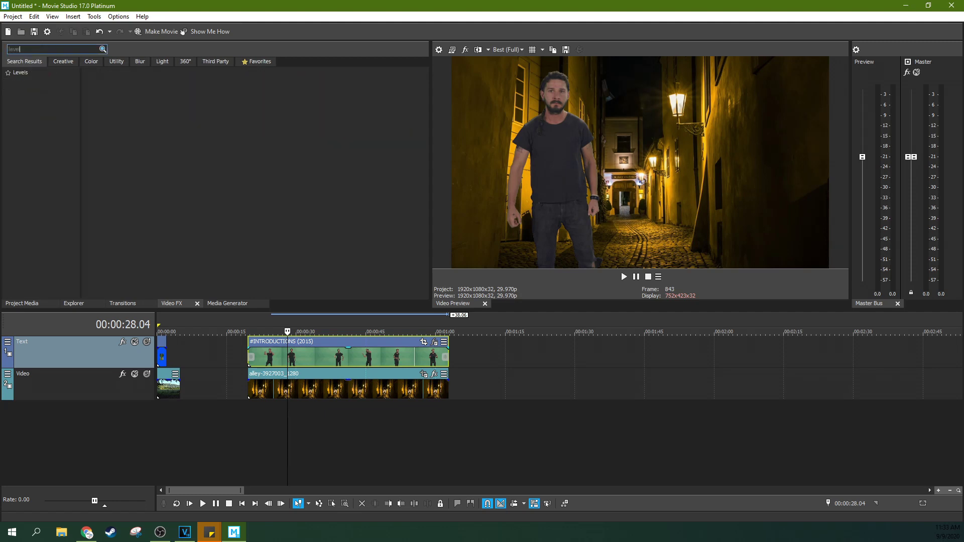
click(7, 75)
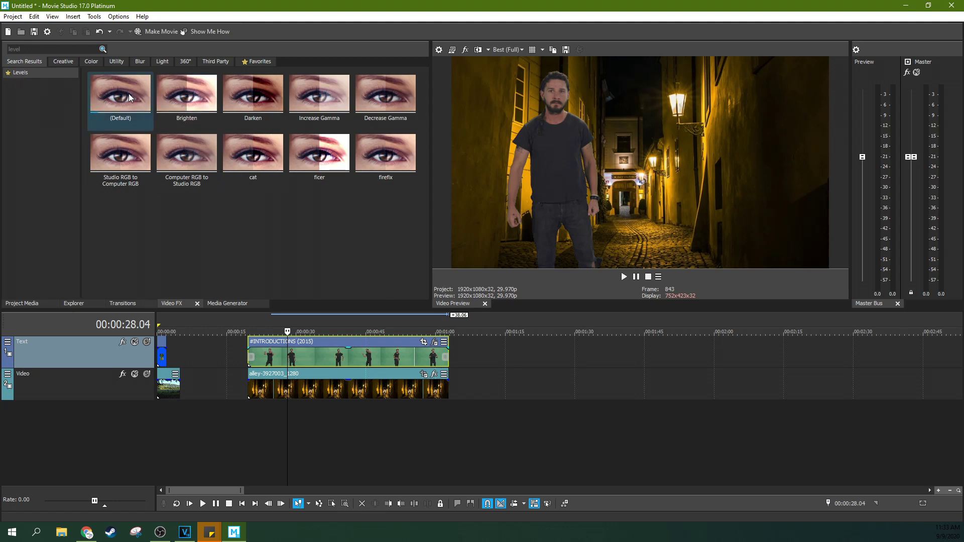
drag(130, 98, 315, 355)
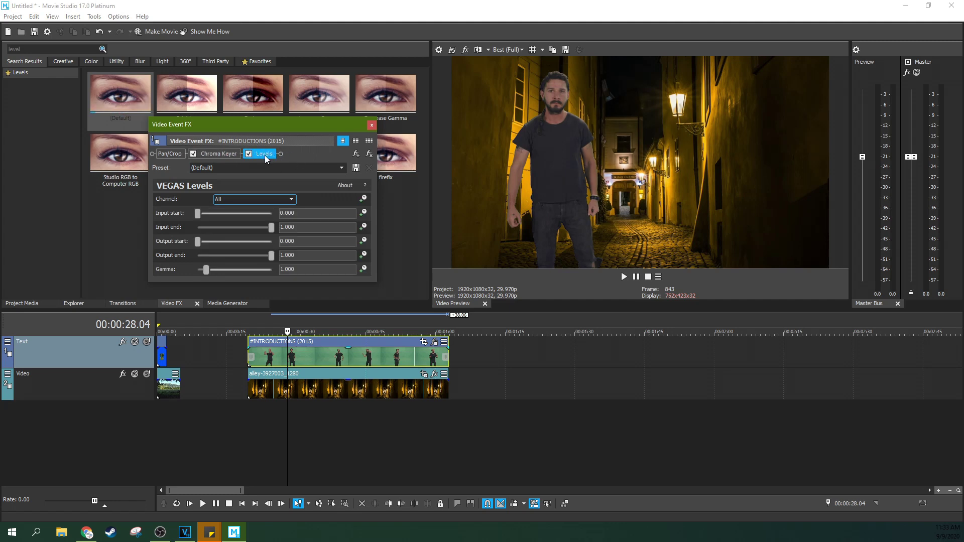
Move Levels ahead of Chroma Keyer and set input start 0.054, input end 0.850.
drag(197, 159, 197, 158)
drag(198, 215, 200, 216)
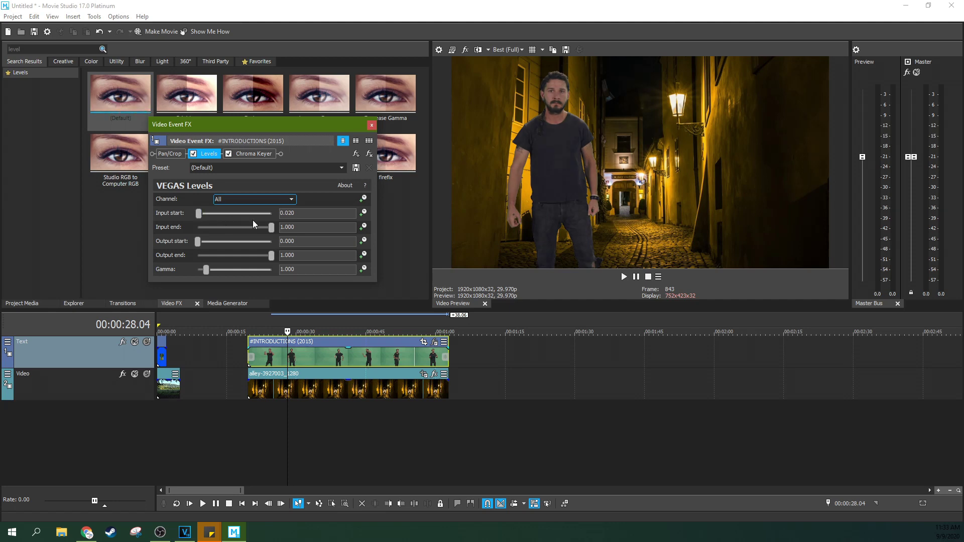
drag(270, 227, 259, 229)
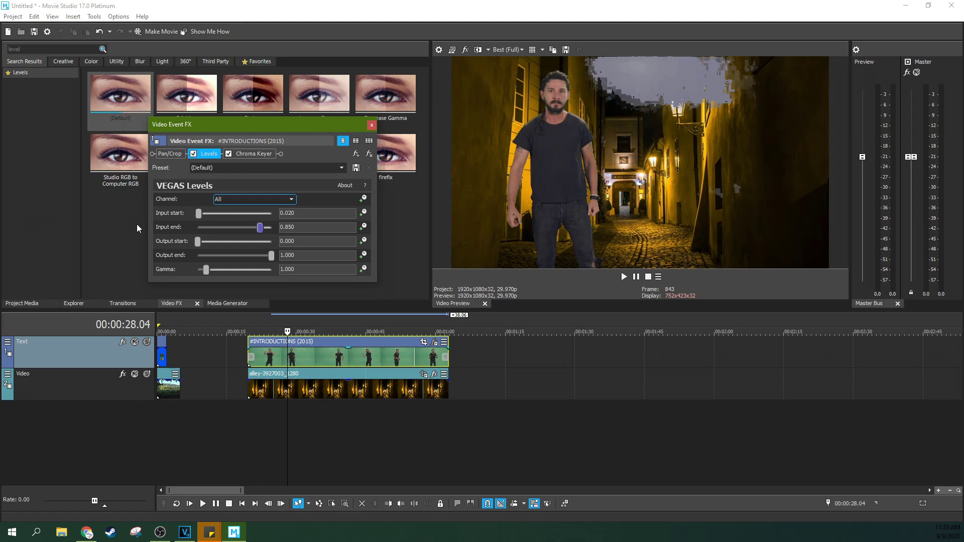
drag(197, 213, 201, 215)
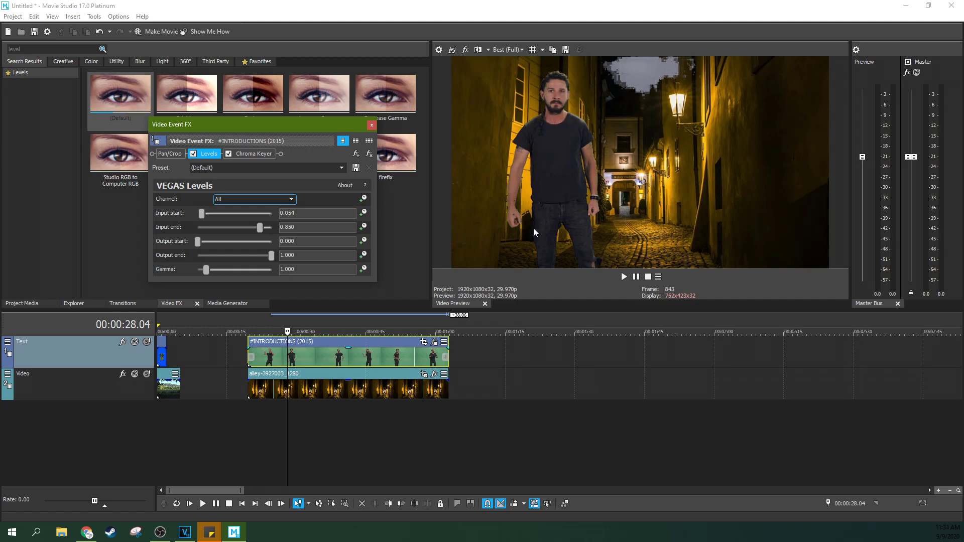
Toggle Chroma Keyer and Levels off and on to compare the raw and keyed footage.
click(229, 154)
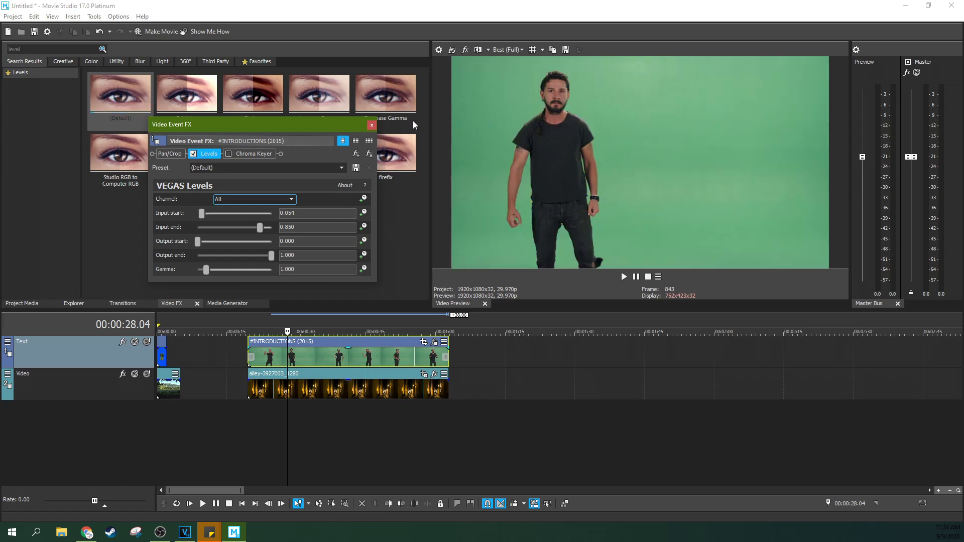
click(193, 154)
click(194, 153)
click(194, 153)
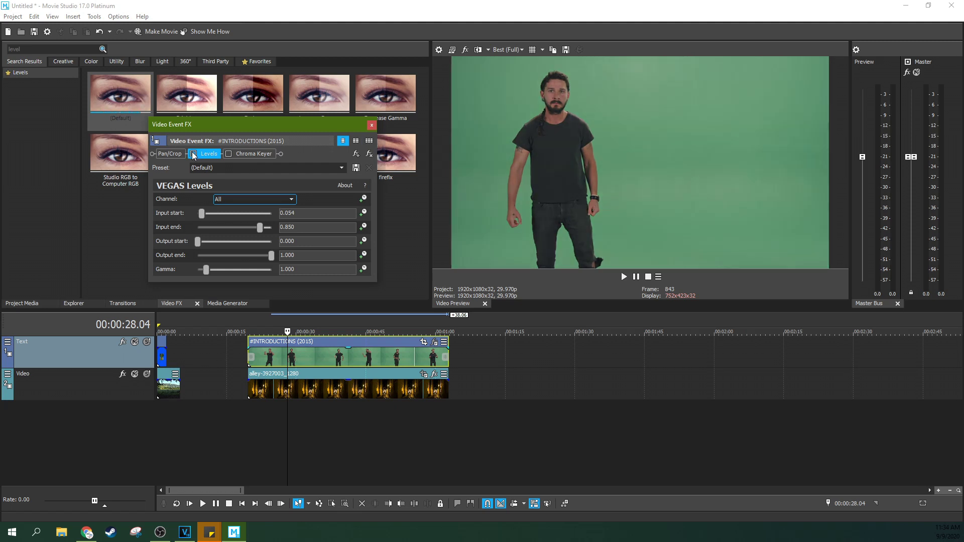
click(194, 154)
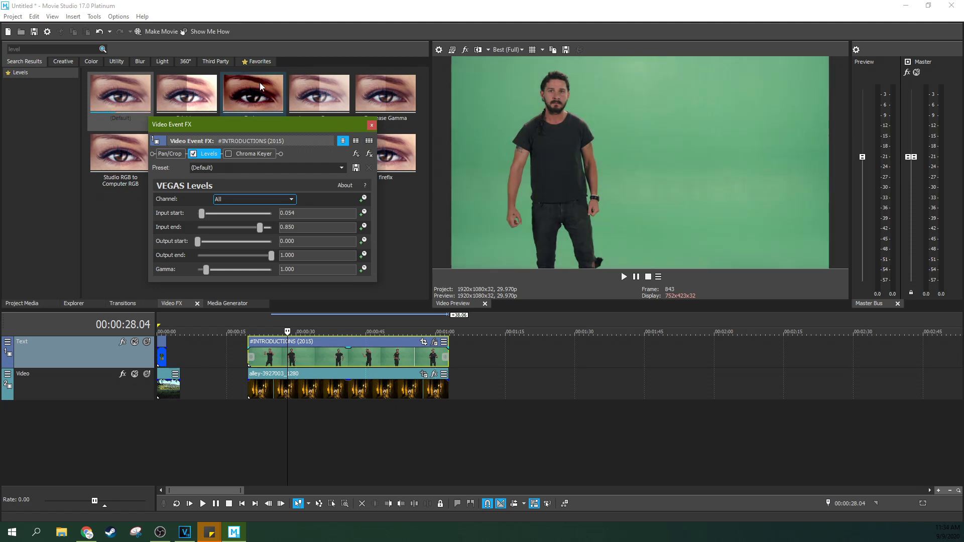
click(231, 153)
click(239, 155)
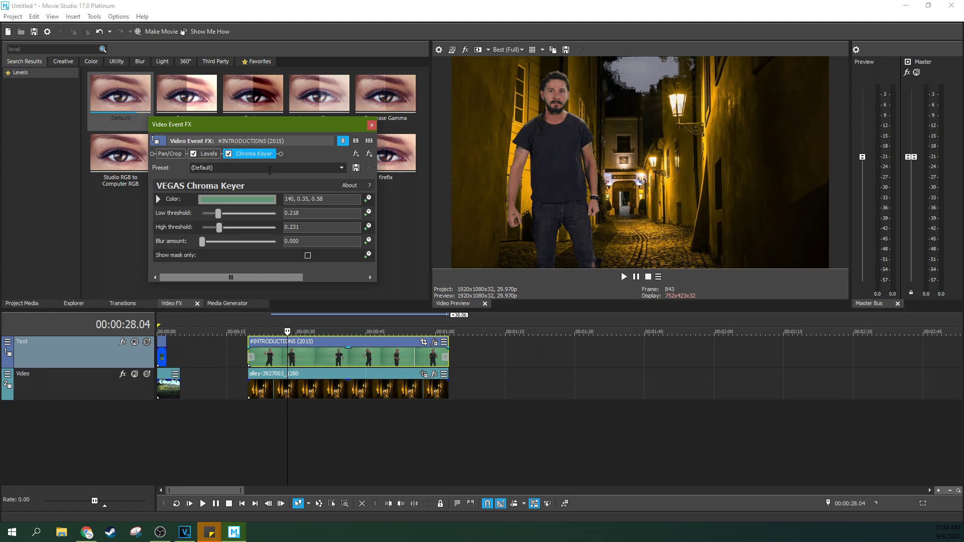
Sample the green backdrop as key colour 142, 0.44, 0.64 and re-enable Chroma Keyer.
click(227, 199)
key(Escape)
click(229, 154)
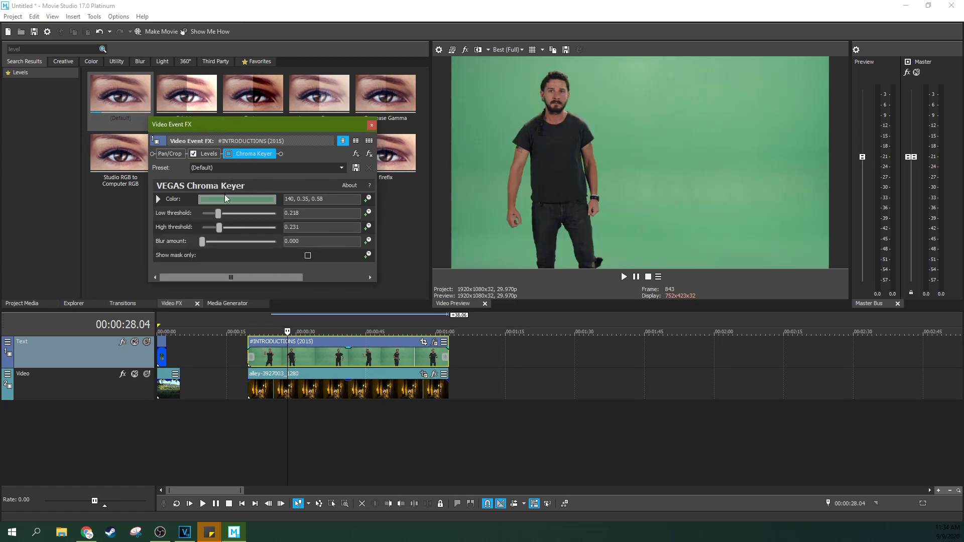
click(224, 198)
click(226, 212)
click(502, 114)
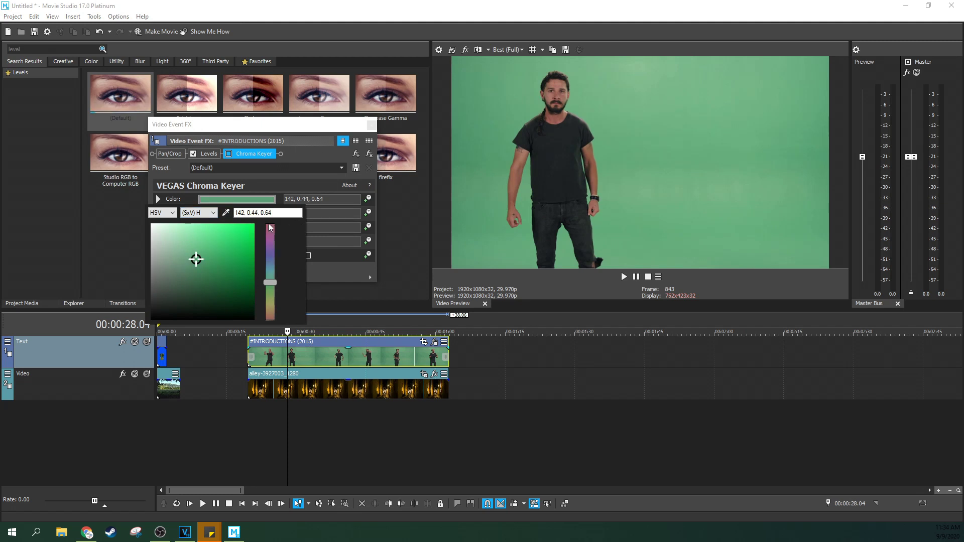
click(183, 194)
click(229, 154)
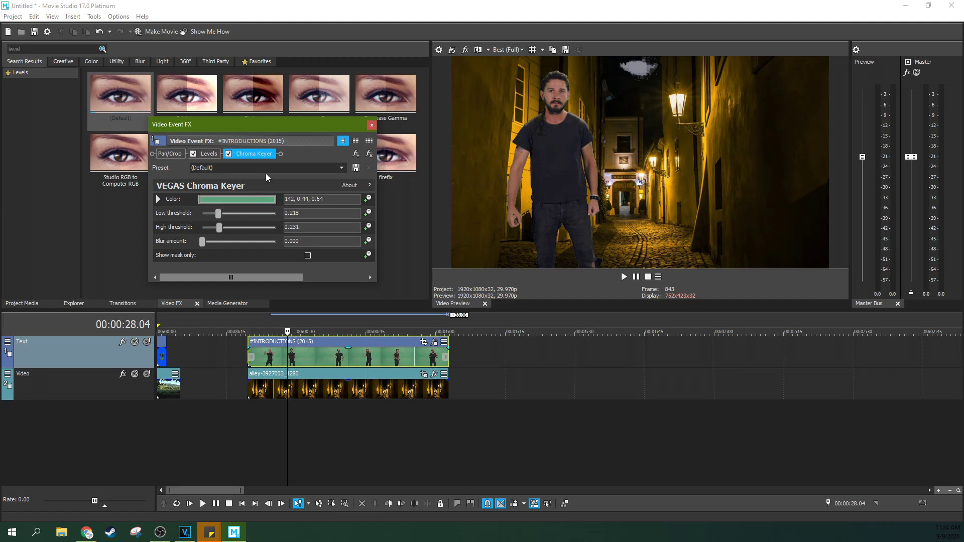
Turn off 'Show mask only' to see the composite and move the playhead to about 41 seconds.
click(308, 256)
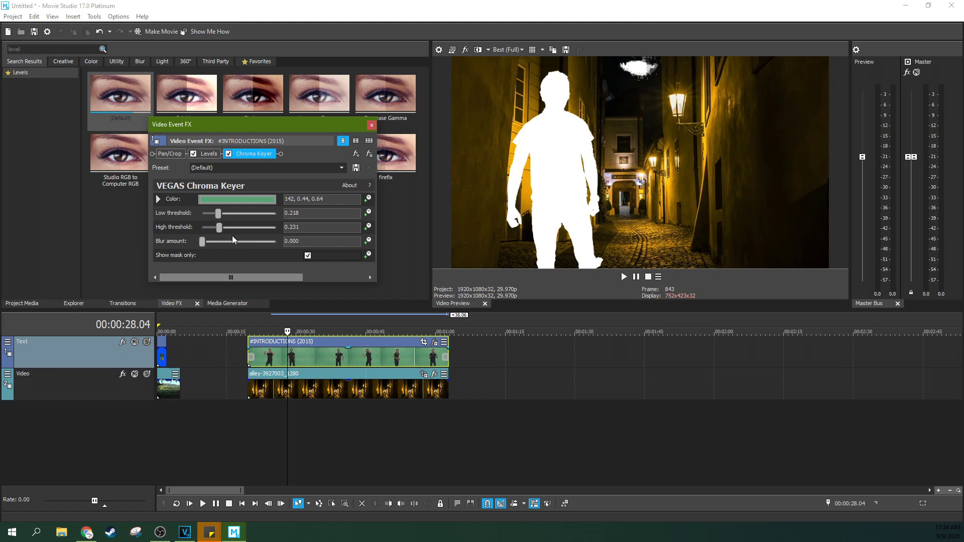
click(308, 256)
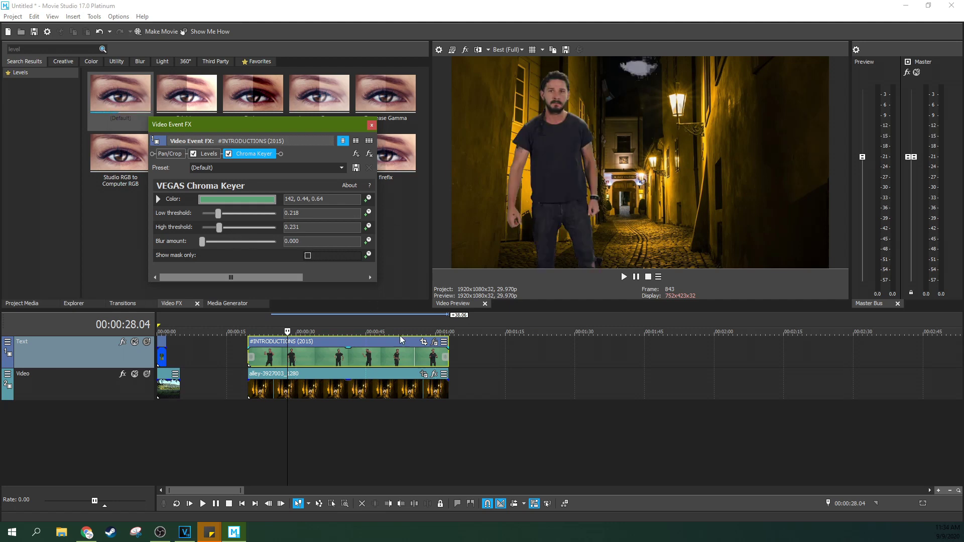
click(411, 365)
click(386, 366)
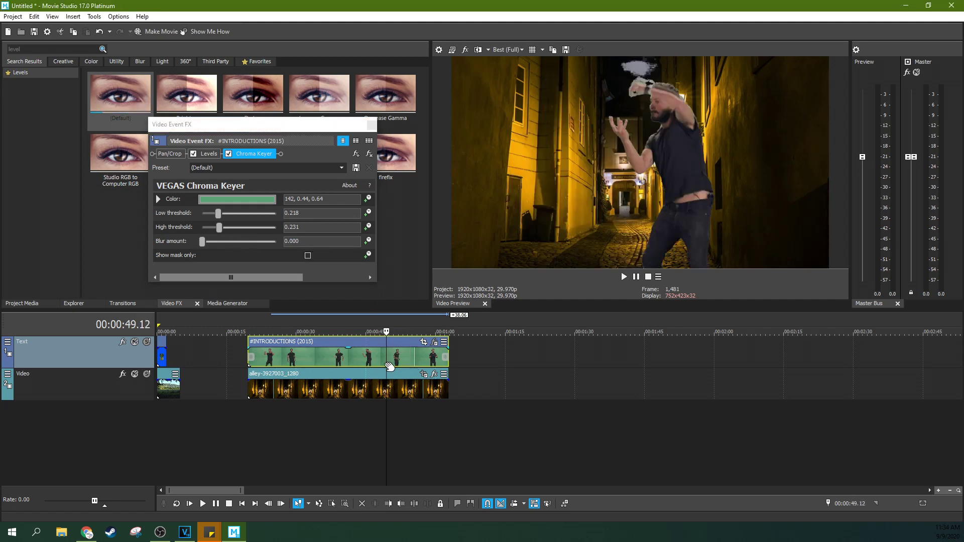
click(350, 366)
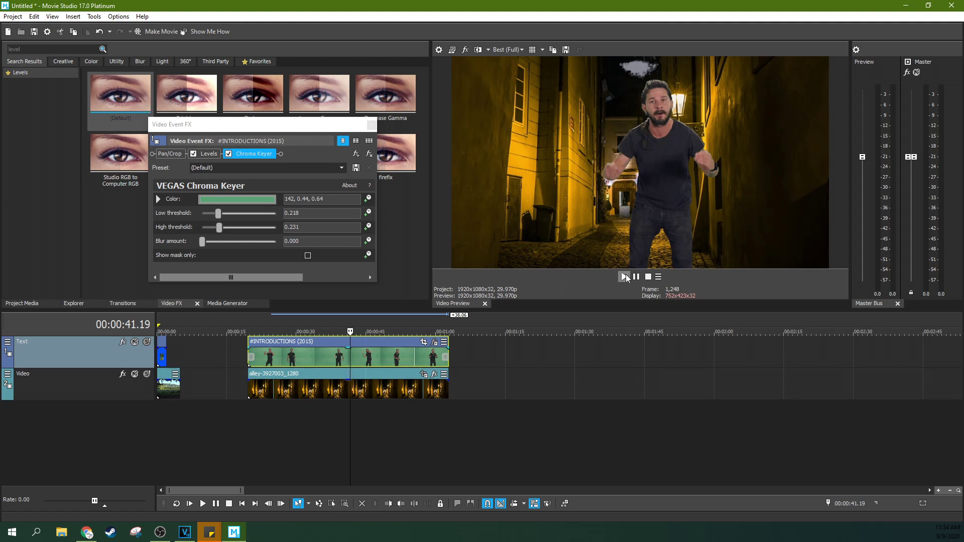
Play and pause the preview, then park the playhead at 42.18 for a still check.
click(625, 277)
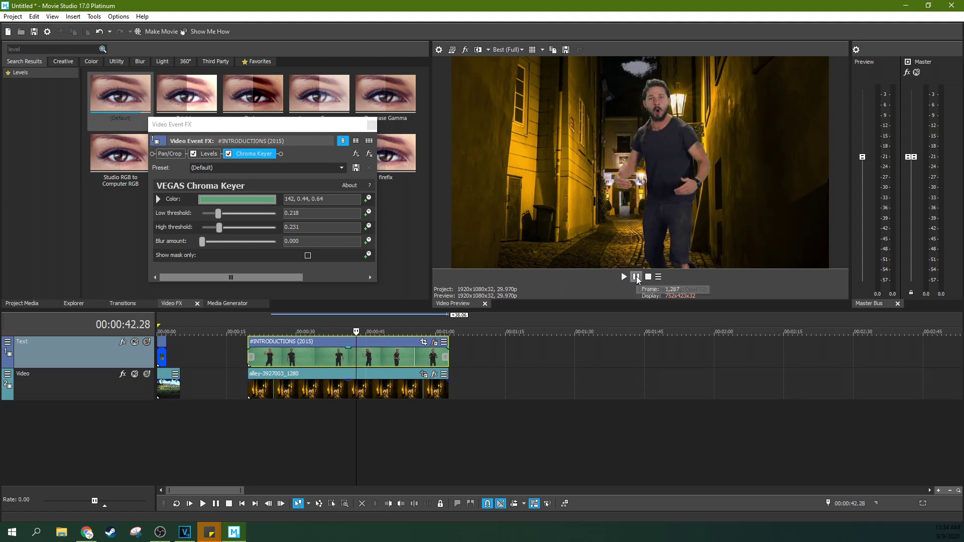
click(636, 277)
click(355, 361)
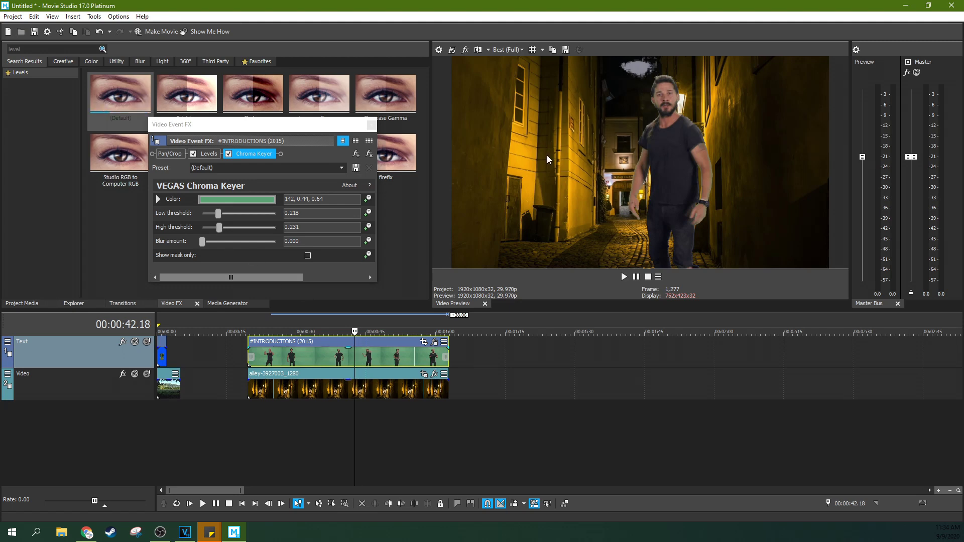
Tune Chroma Keyer Low threshold to 0.272 and High to 0.347, checking with the mask-only view.
mouse_move(218, 213)
mouse_down()
mouse_move(201, 213)
mouse_move(209, 229)
mouse_up()
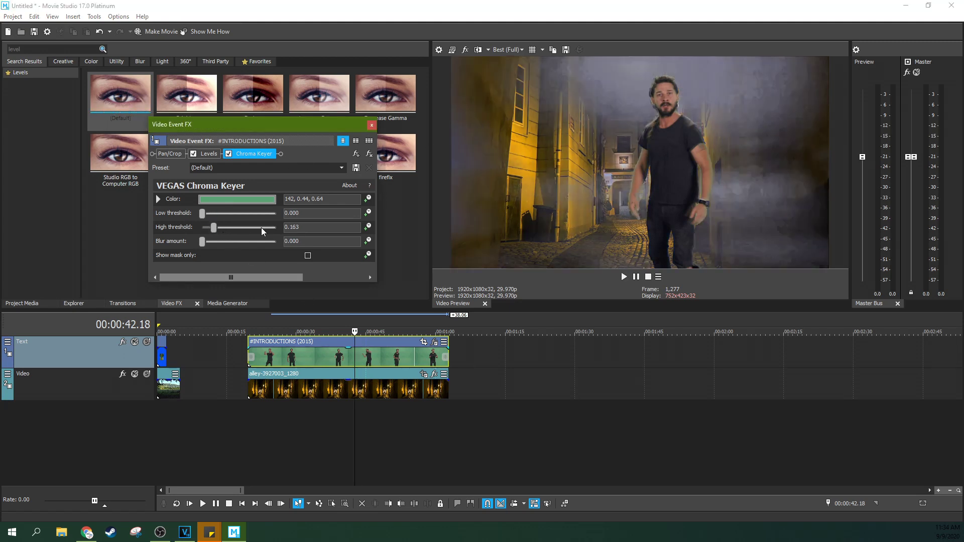
click(308, 256)
mouse_move(213, 227)
mouse_down()
mouse_move(294, 231)
mouse_move(231, 228)
mouse_move(209, 213)
mouse_move(225, 216)
mouse_up()
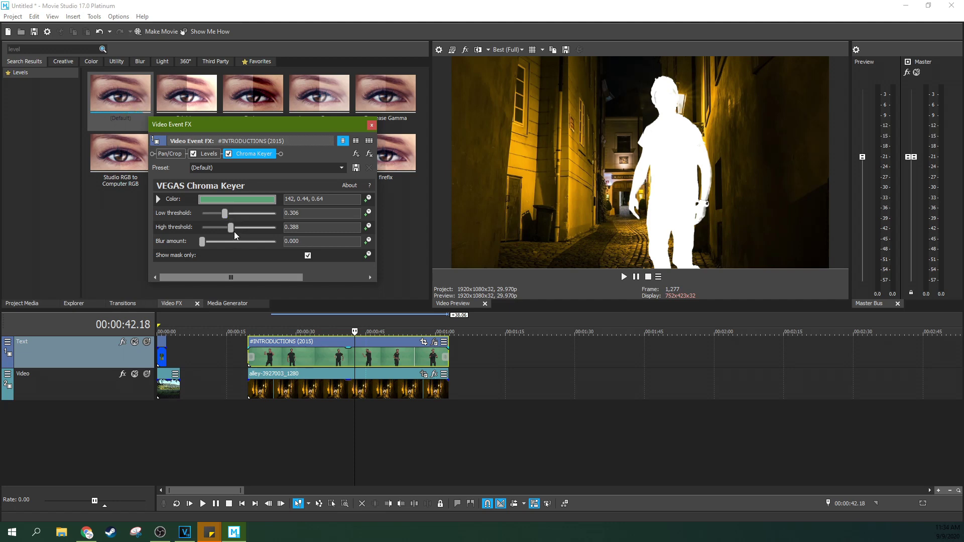
drag(231, 228, 217, 232)
click(308, 255)
mouse_move(221, 229)
mouse_down()
mouse_move(234, 230)
mouse_move(220, 215)
mouse_up()
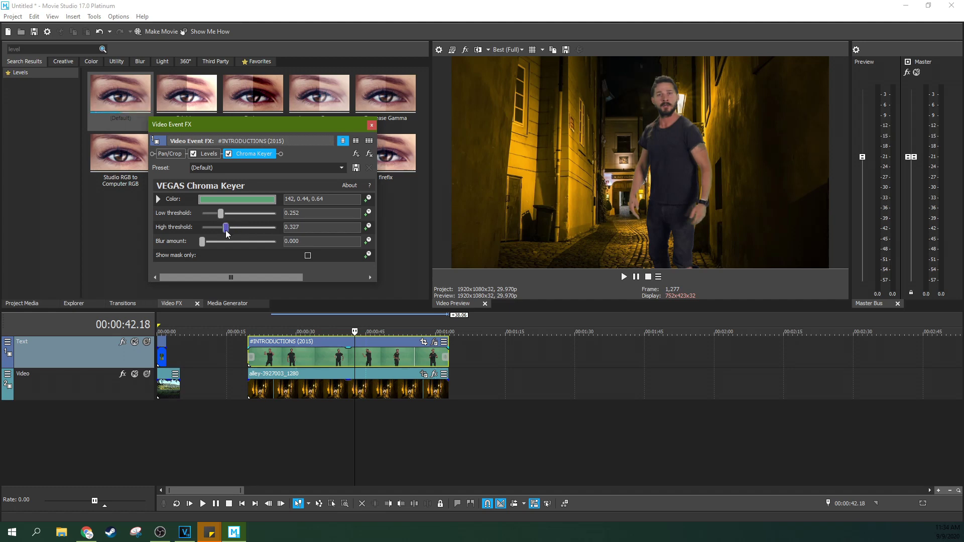
drag(232, 230, 222, 230)
drag(226, 229, 228, 232)
Play and step frame by frame between 37 and 56 seconds to inspect the key edges.
click(332, 354)
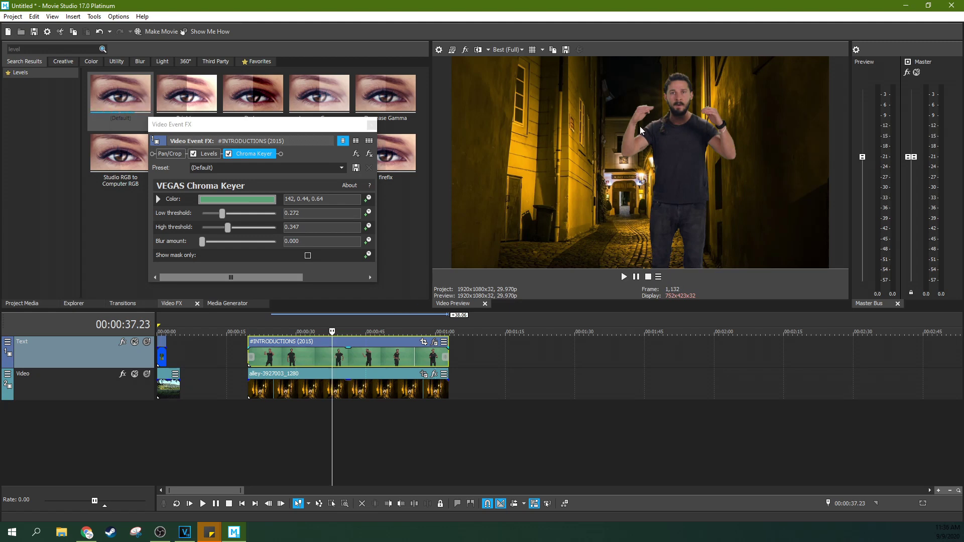
key(space)
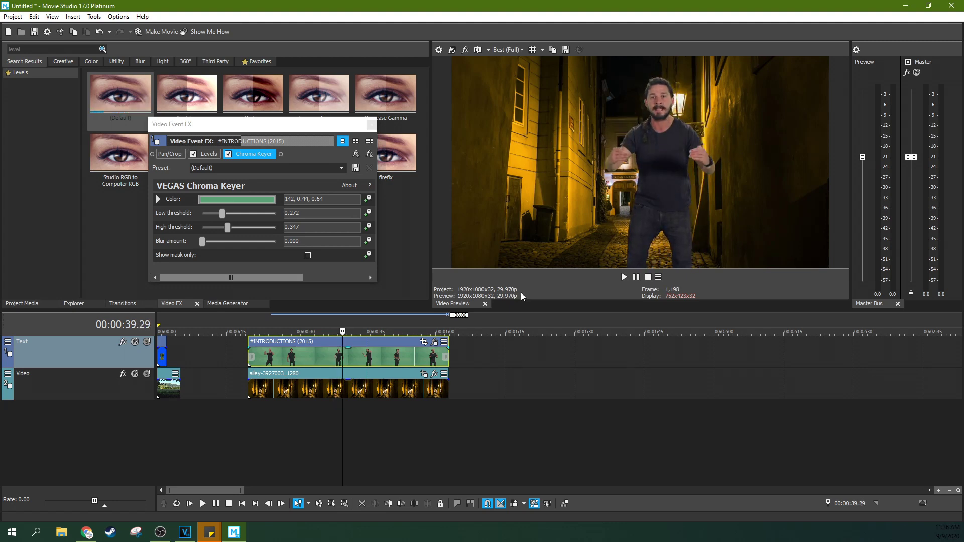
click(411, 358)
click(401, 357)
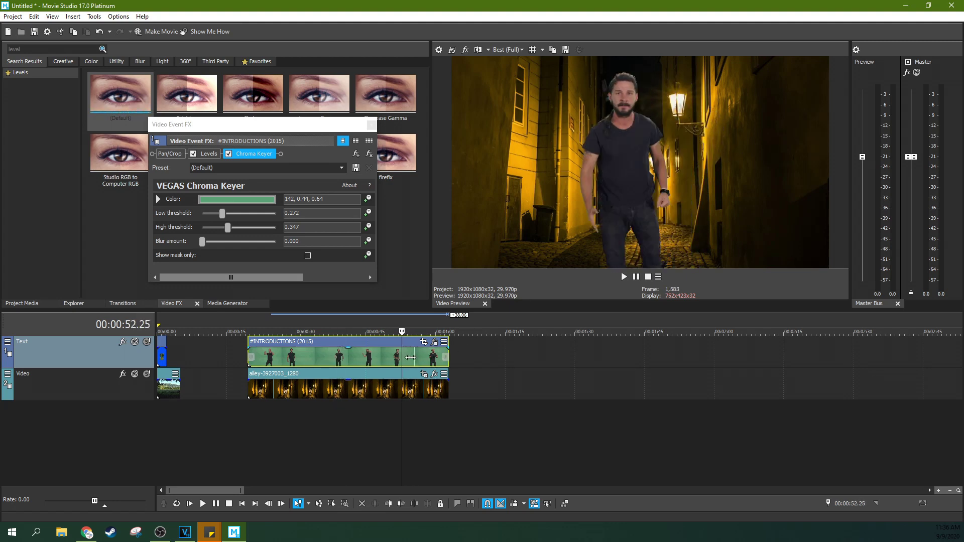
key(Left)
key(Left)
key(Left)
key(Left)
key(Left)
key(Left)
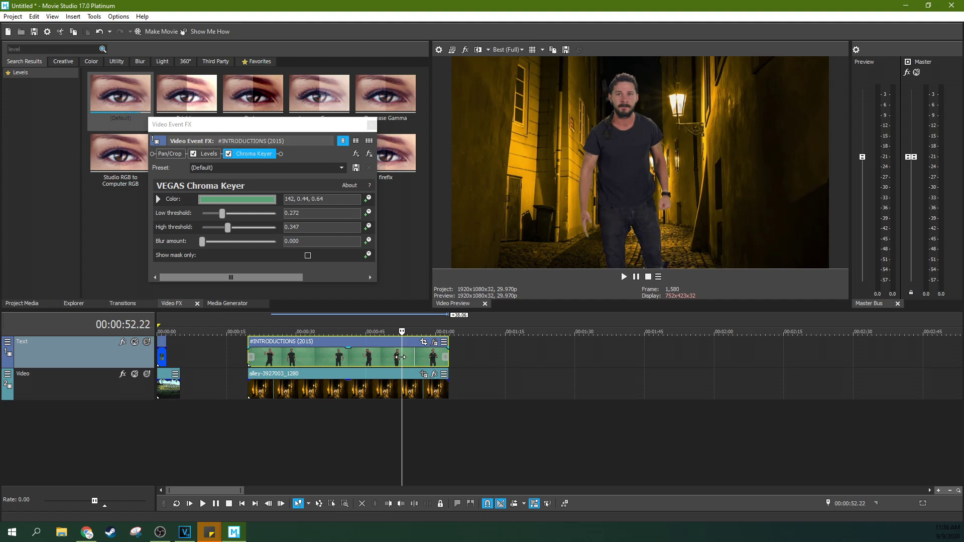
key(Right)
key(Right)
key(Right)
key(Right)
key(Right)
key(Right)
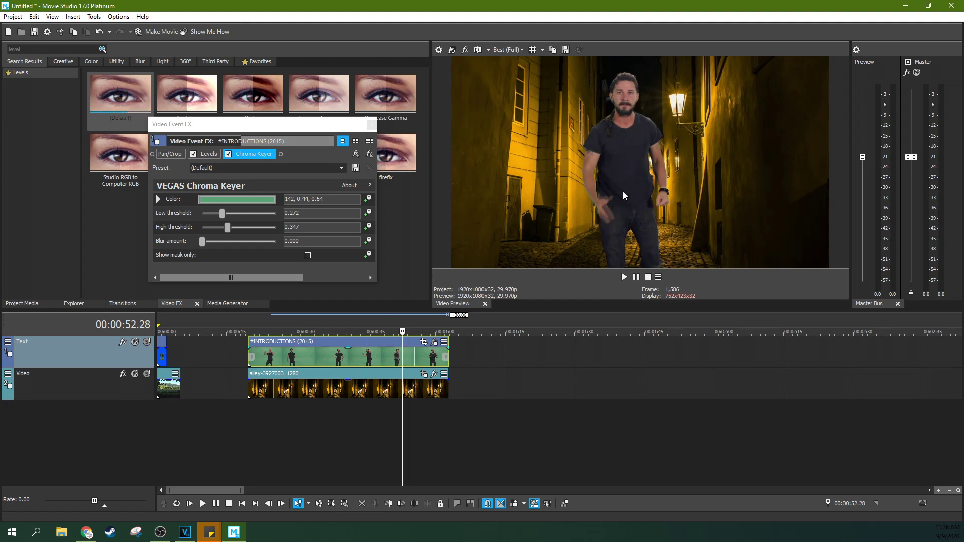
key(Left)
key(Left)
key(Left)
key(Left)
key(Left)
key(Left)
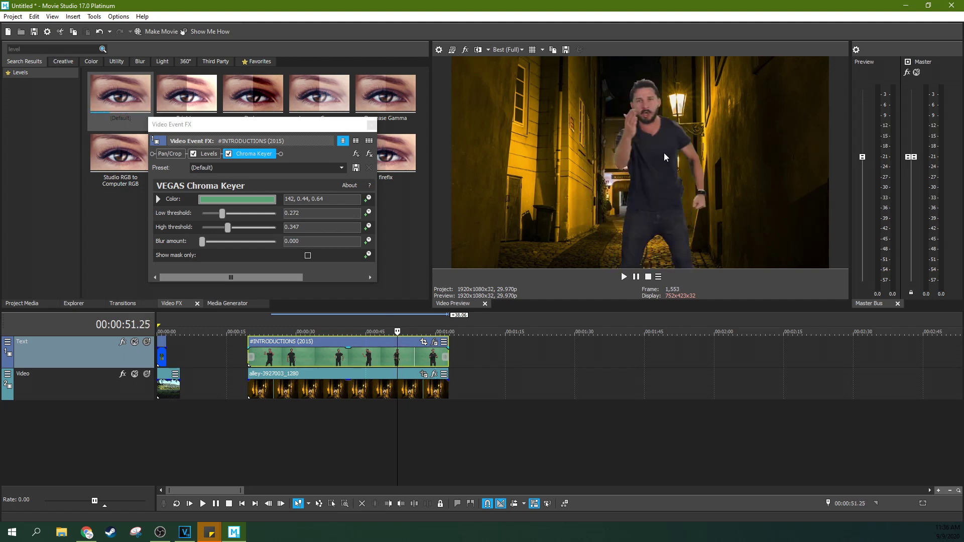
key(Right)
key(Right)
key(Right)
key(Right)
key(Right)
key(Right)
key(Right)
key(Right)
key(Right)
key(Right)
key(Right)
key(Right)
key(Right)
key(Right)
key(Right)
key(Right)
key(Right)
key(Right)
key(Right)
key(Right)
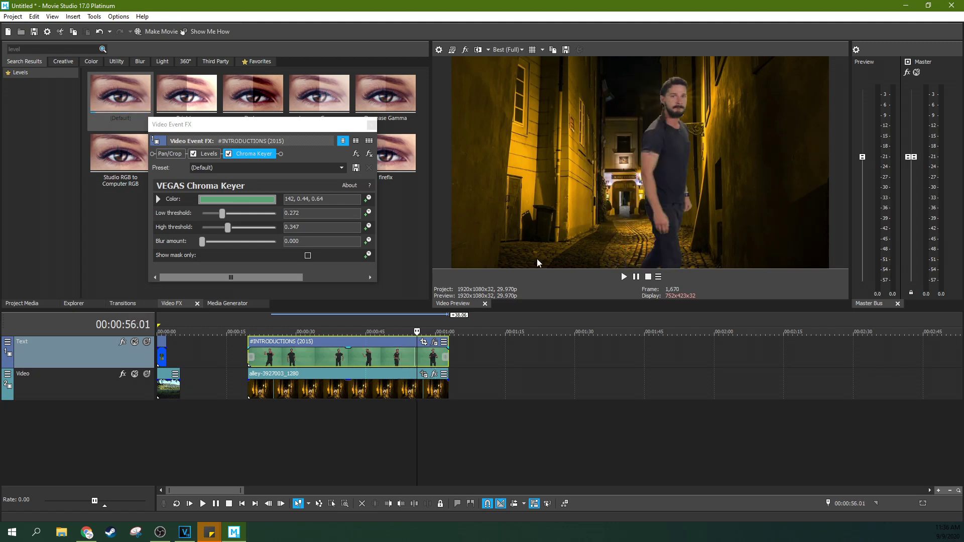
key(Right)
key(Right)
key(Right)
key(Right)
key(Right)
key(Right)
key(Right)
key(Right)
key(Right)
key(Right)
key(Left)
key(Left)
key(Left)
key(Left)
key(Left)
key(Left)
key(Left)
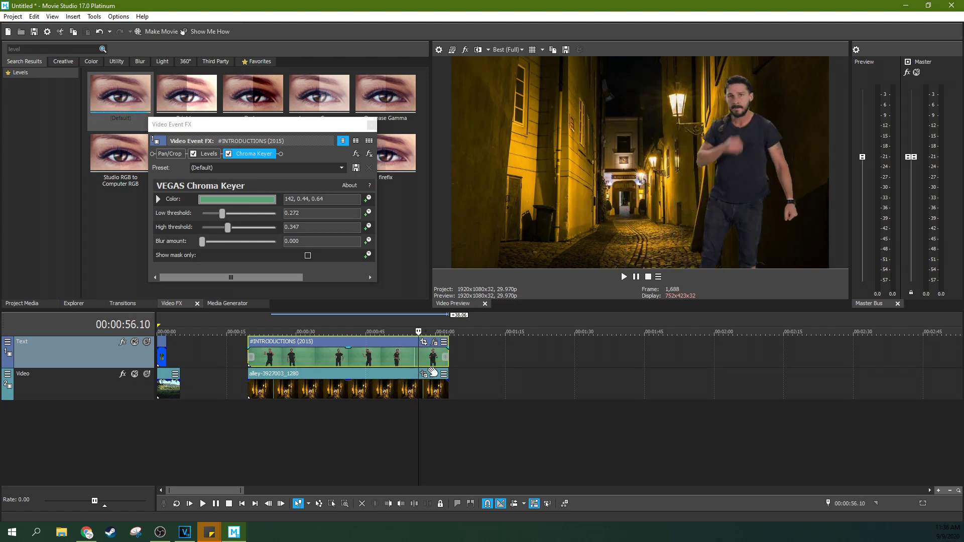
key(Right)
key(Right)
key(Left)
key(Left)
key(Left)
key(Left)
key(Left)
key(Left)
key(Left)
key(Left)
key(Left)
key(Left)
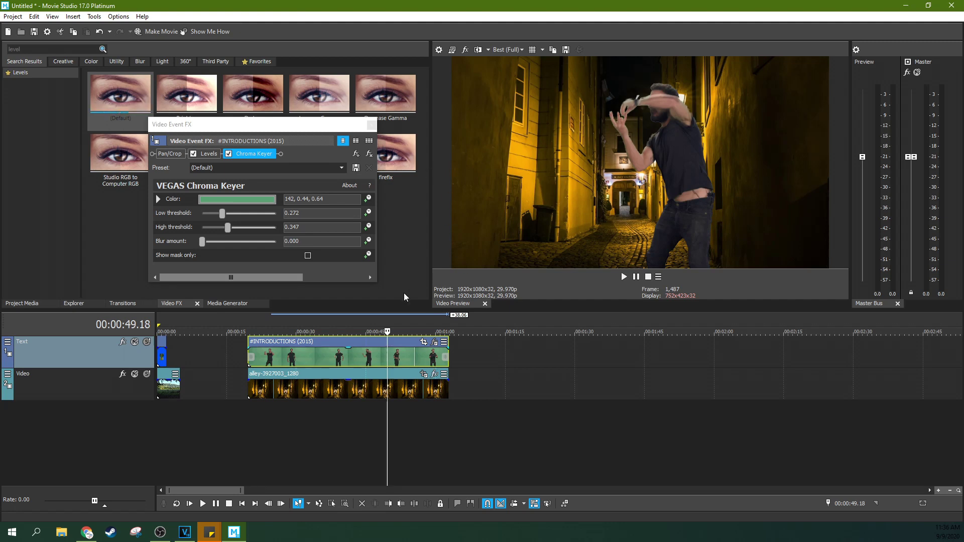
right_click(336, 343)
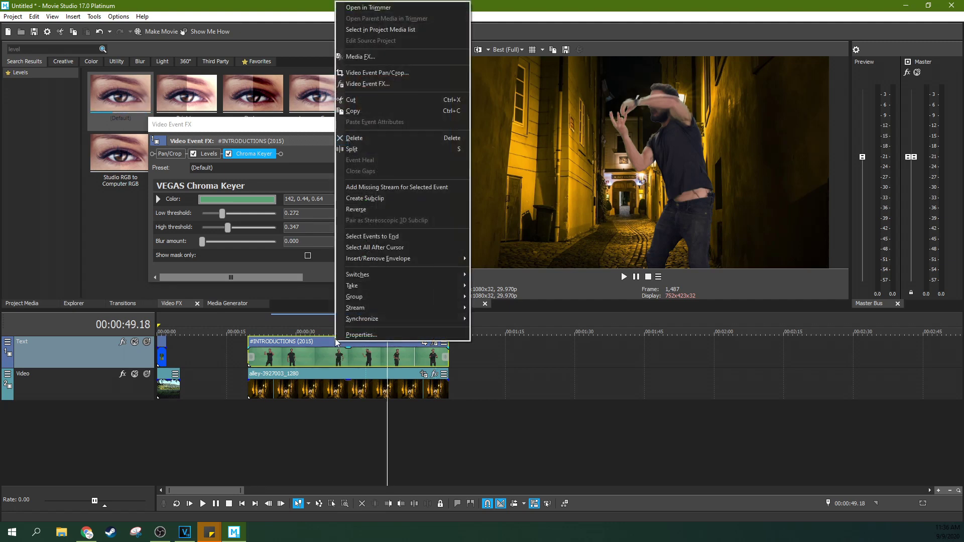
Enable 'Disable resample' in the INTRODUCTIONS clip's event properties.
click(352, 335)
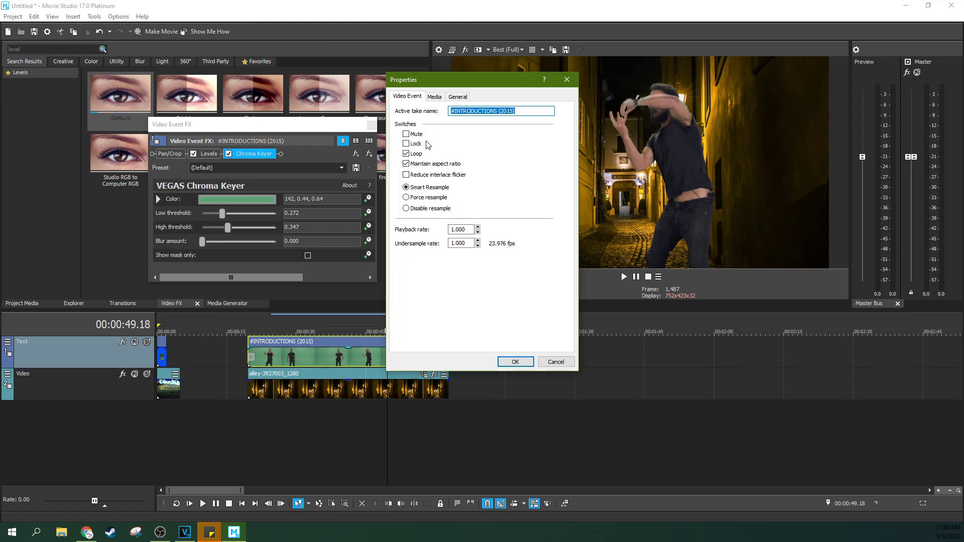
click(406, 209)
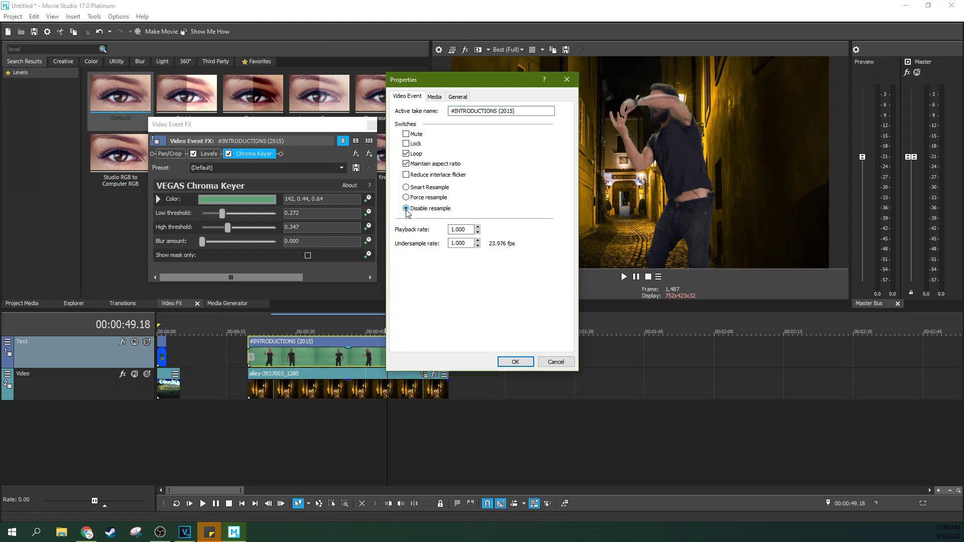
click(511, 363)
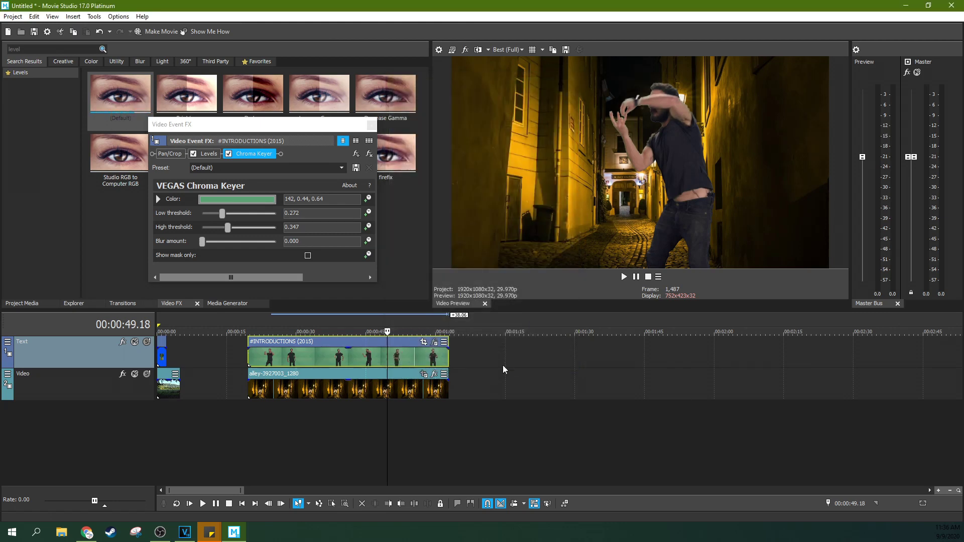
Play the clip from 34.12 to review the keyed man, then pause.
click(318, 387)
click(320, 360)
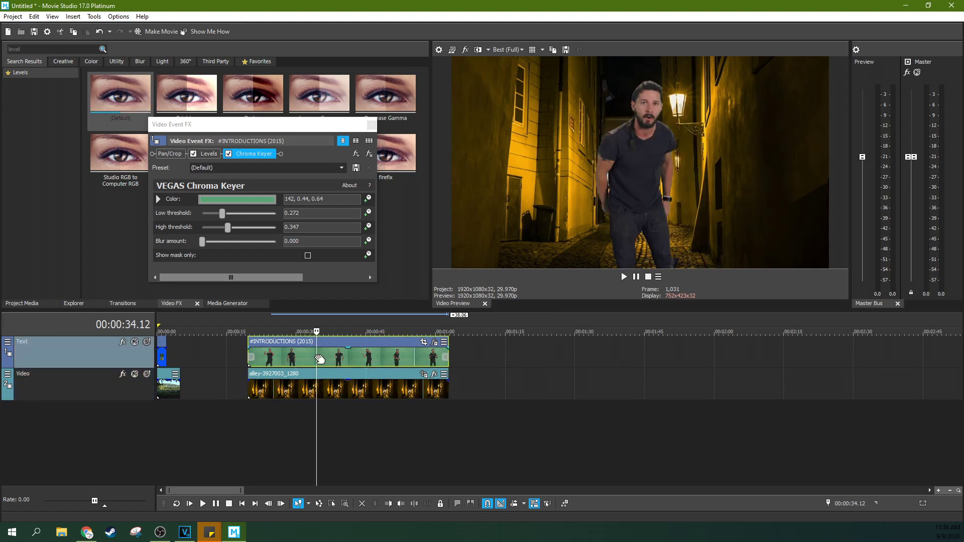
key(space)
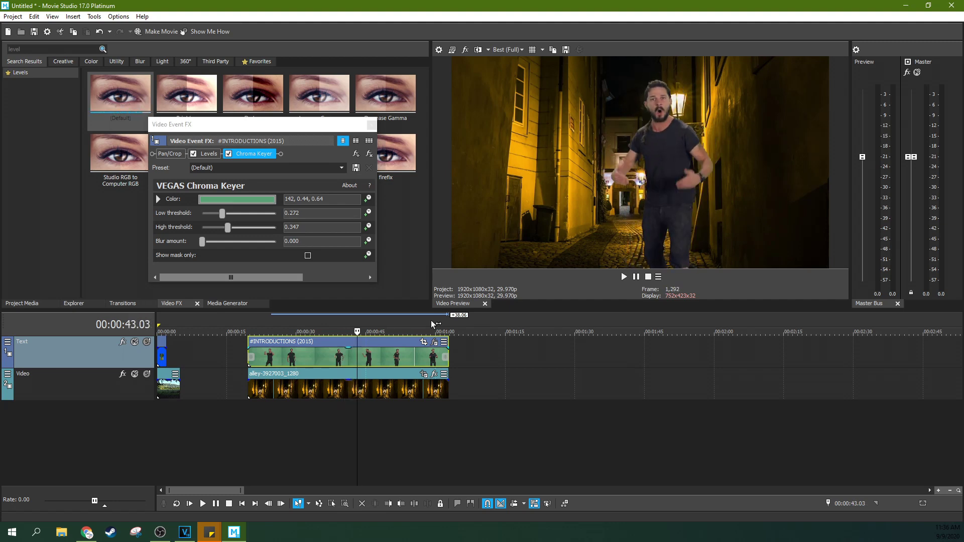
click(335, 358)
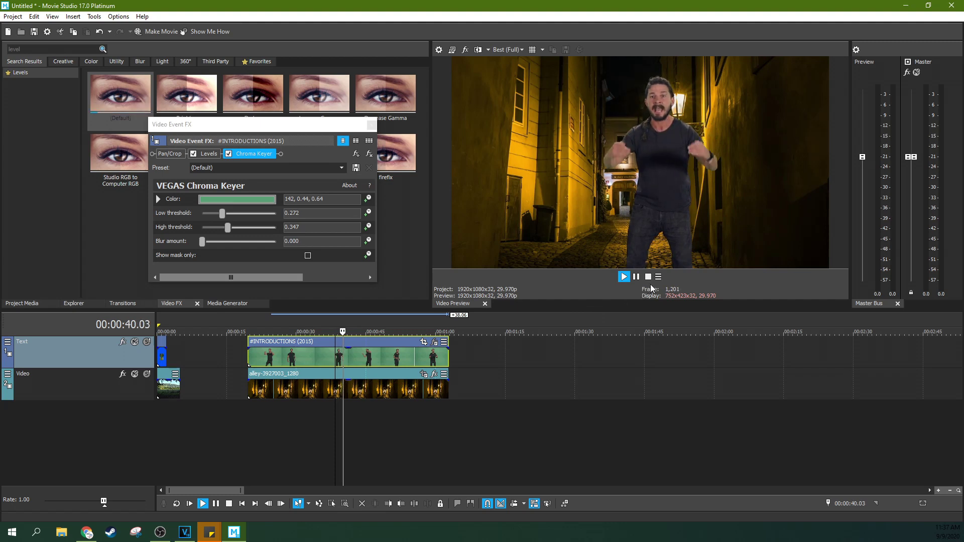
click(636, 276)
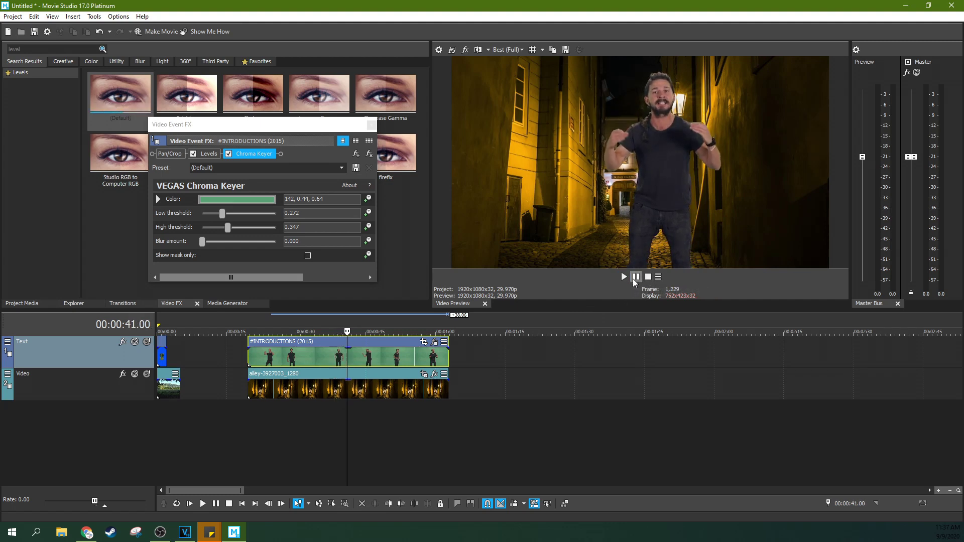
Move Color Grading after Chroma Keyer in the INTRODUCTIONS clip's Video Event FX chain.
click(372, 125)
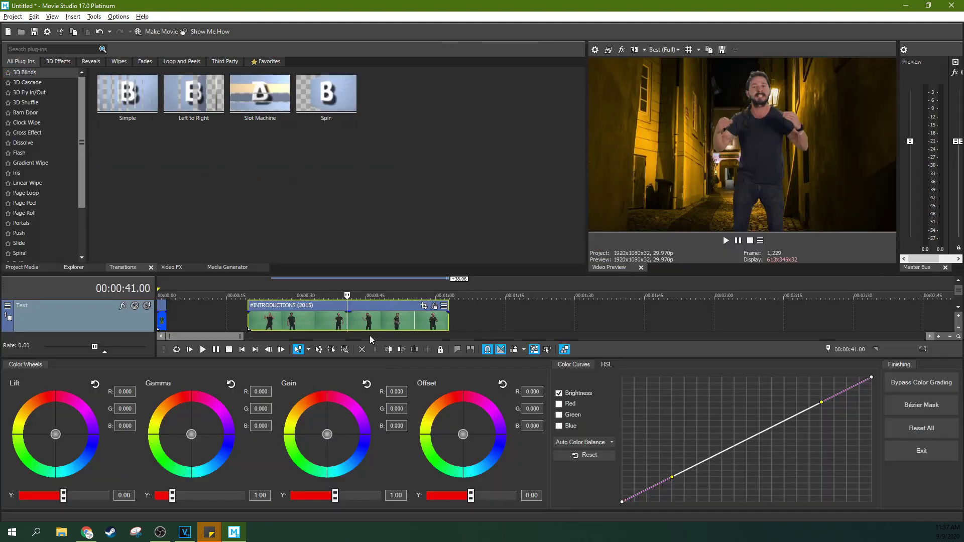
click(369, 323)
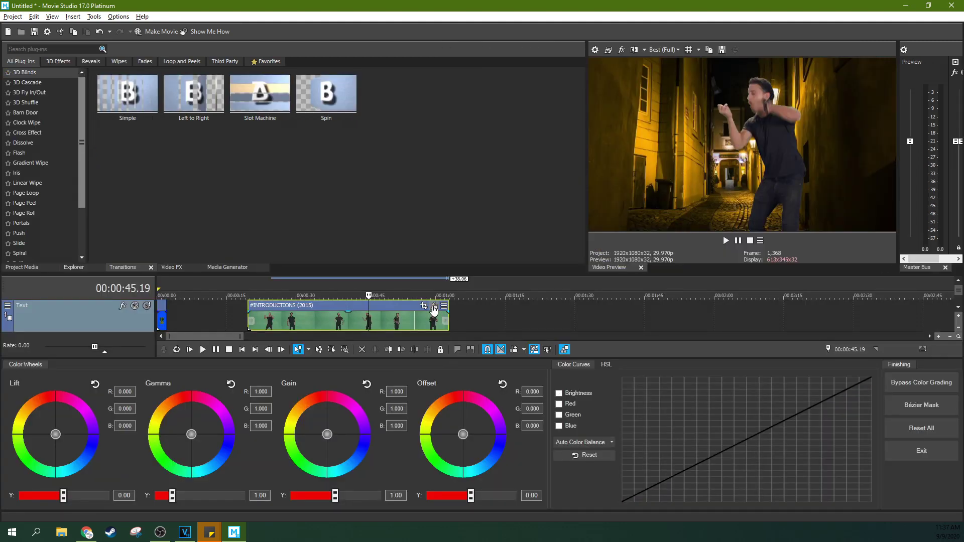
click(435, 307)
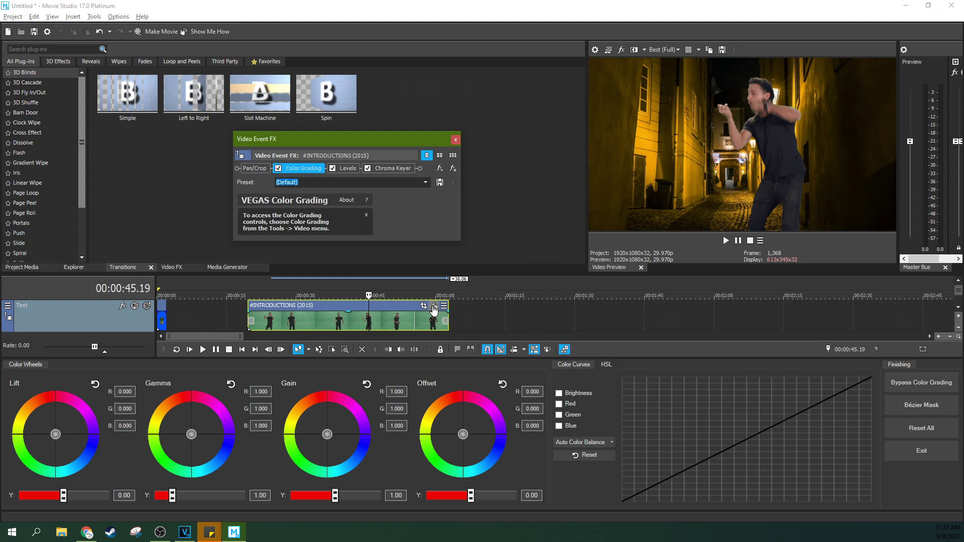
click(387, 170)
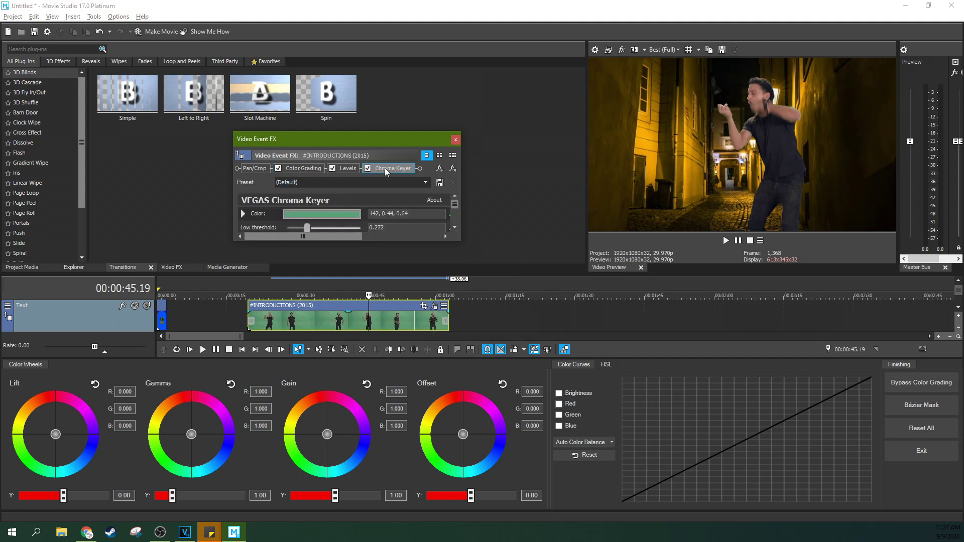
click(301, 174)
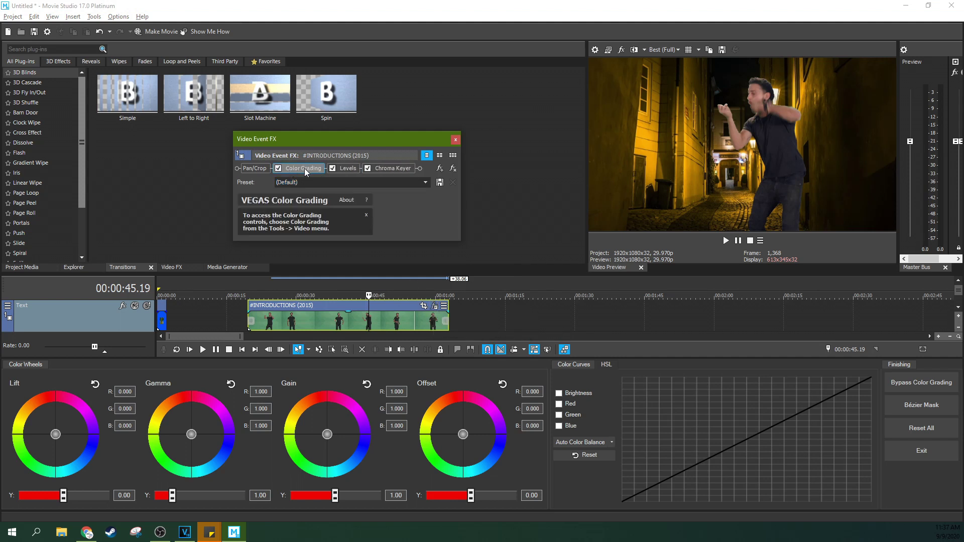
drag(302, 172, 415, 169)
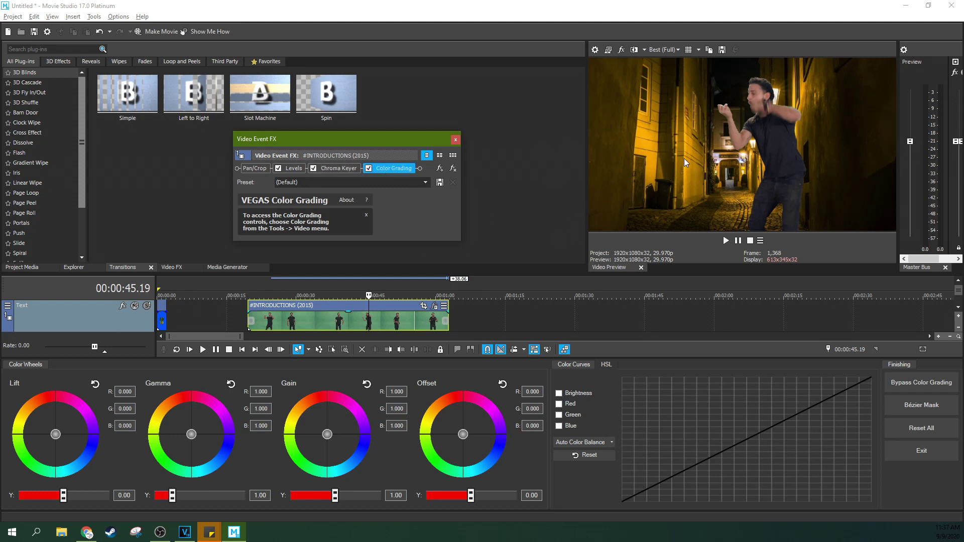
click(456, 140)
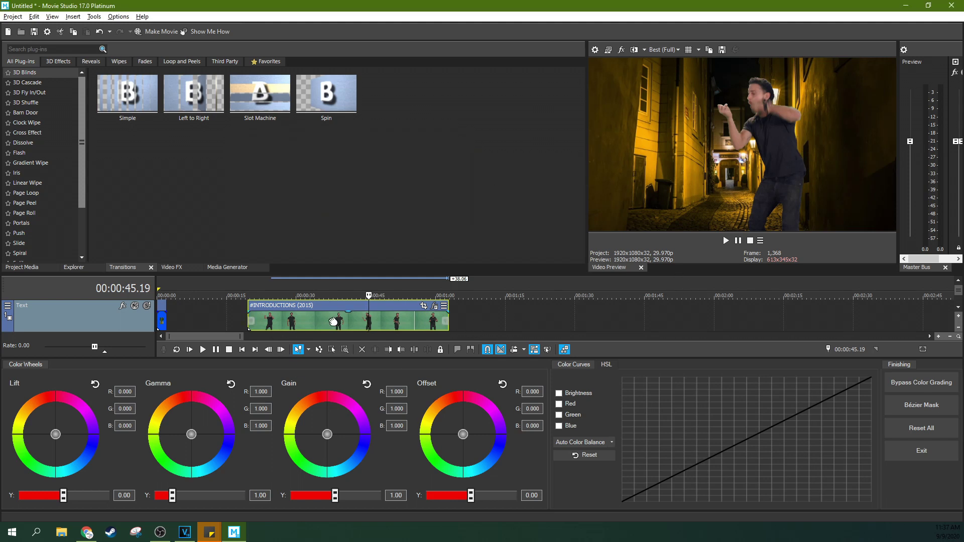
Warm the man with a slight Offset shift and Gain 1.035, 0.992, 0.962, then play back.
click(331, 322)
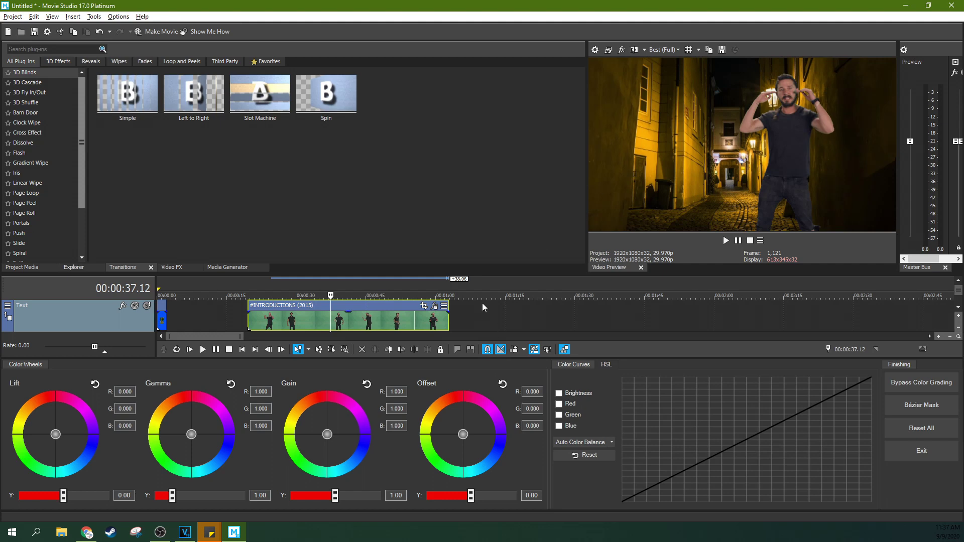
drag(464, 438, 446, 429)
double_click(471, 437)
double_click(463, 435)
drag(460, 438, 449, 437)
drag(320, 431, 321, 434)
click(289, 316)
key(space)
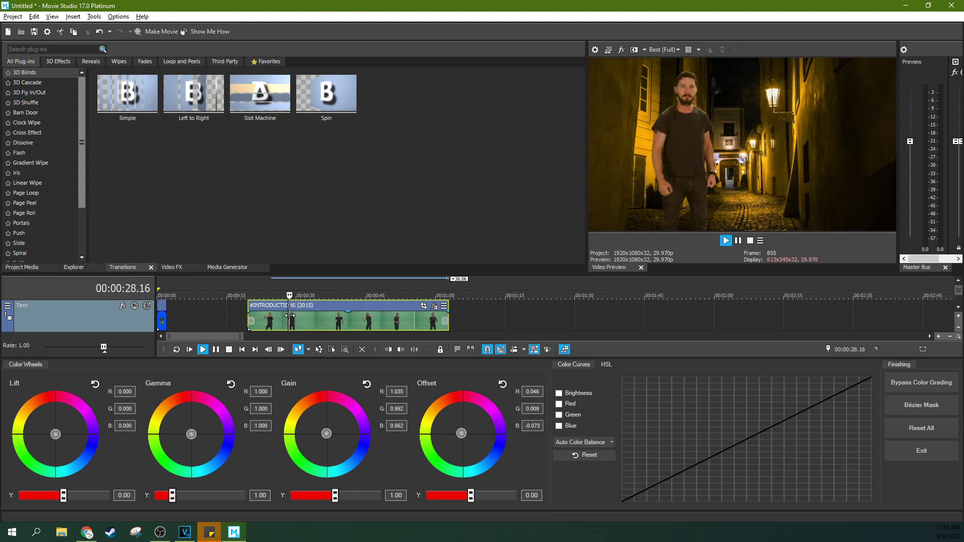
Set Color Grading Gamma to 1.043, 1.005, 0.984, review playback, and reopen Video Event FX.
click(724, 237)
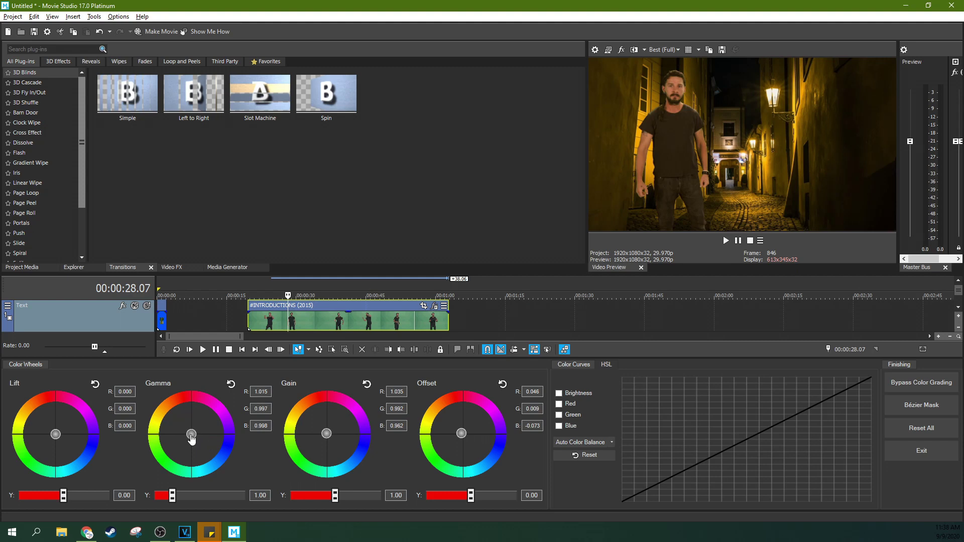
drag(191, 437, 188, 440)
click(328, 325)
key(space)
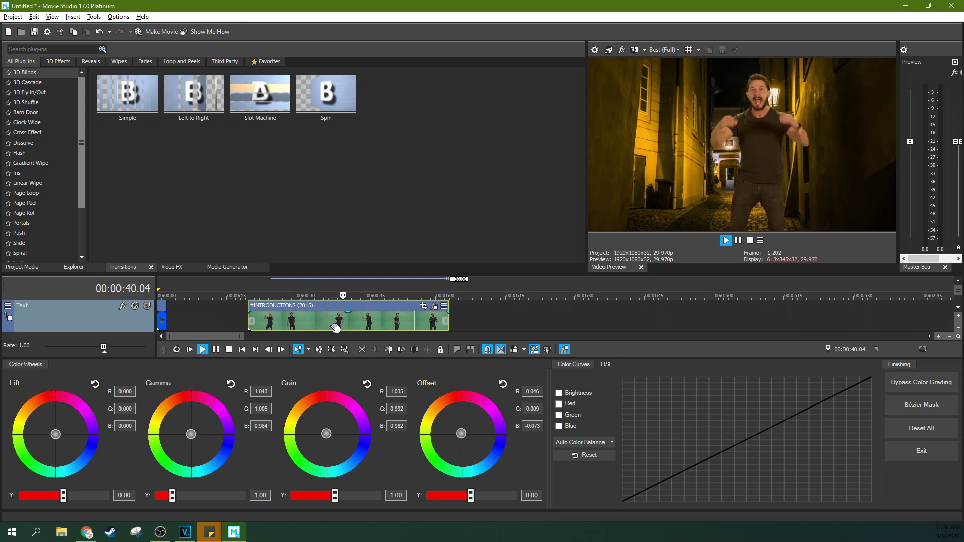
key(space)
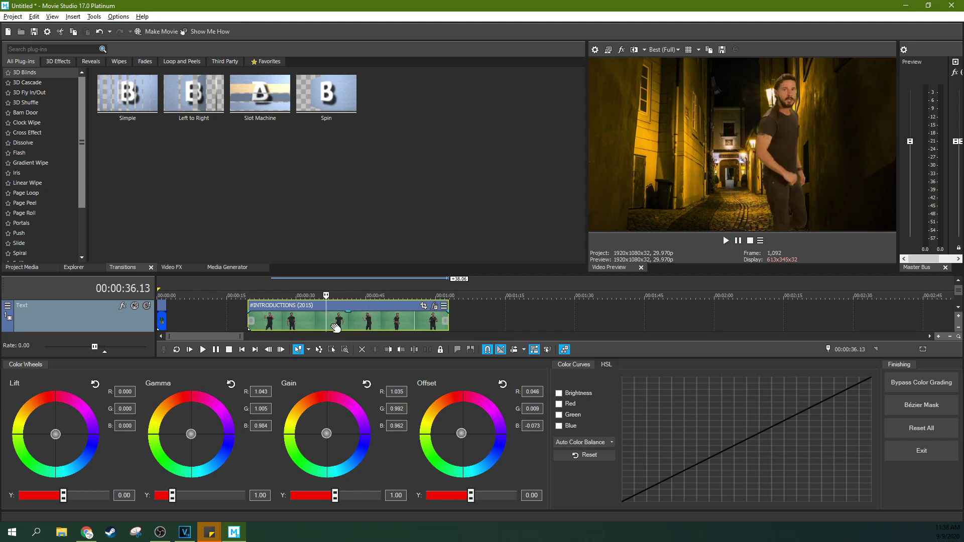
click(433, 306)
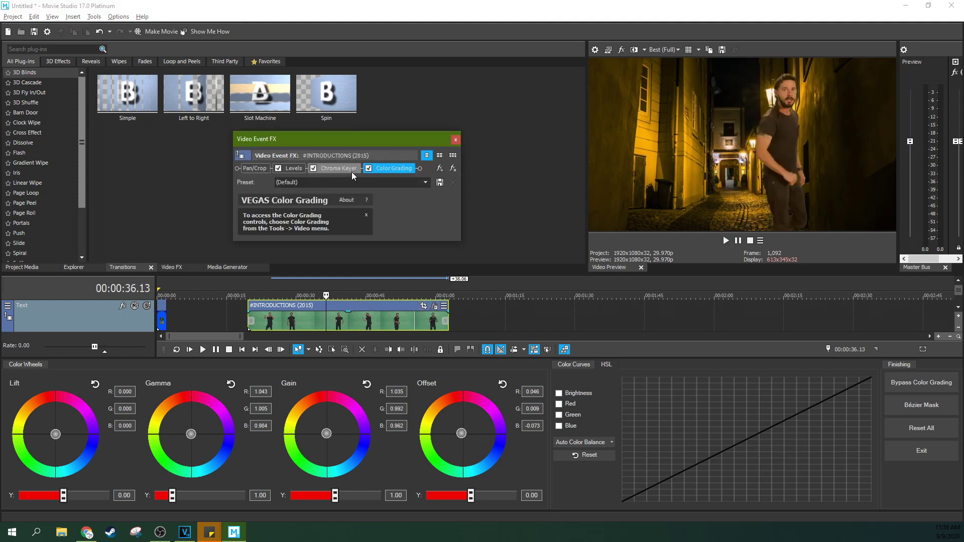
key(Delete)
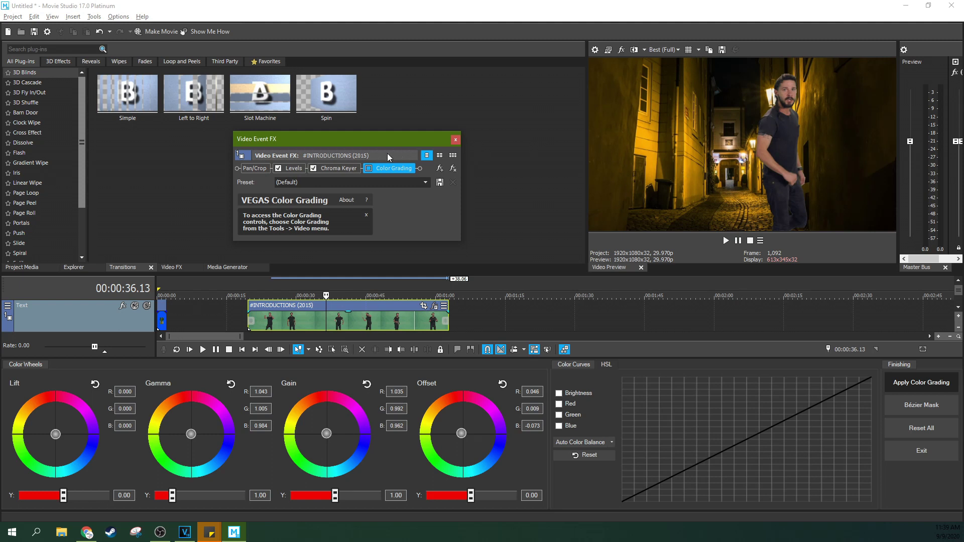
click(368, 170)
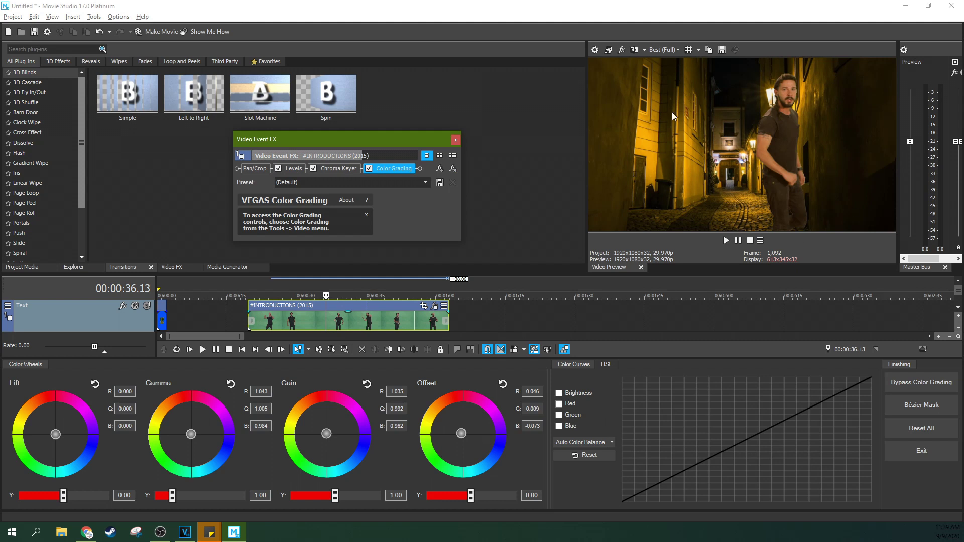
click(456, 140)
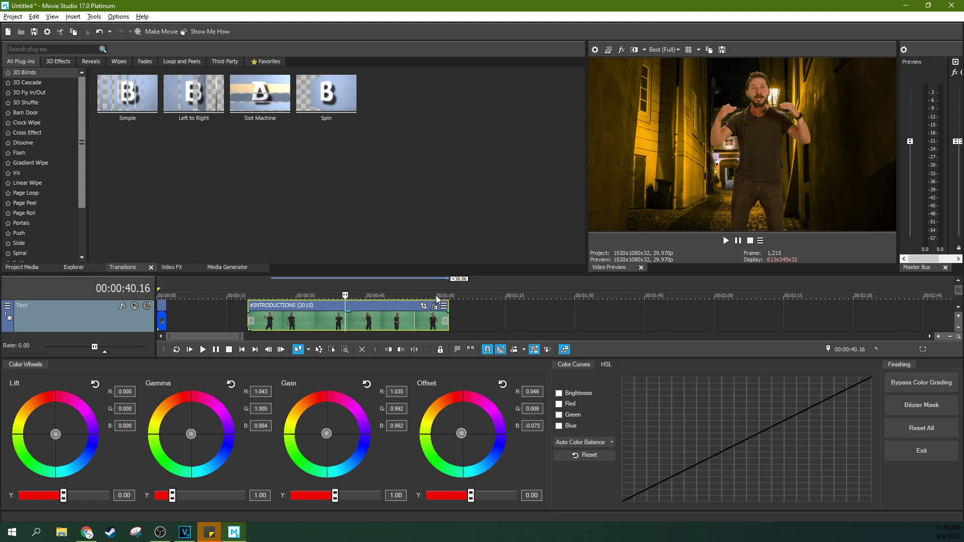
Enlarge the Pan/Crop frame to 1,795.3 x 1,009.9, shrinking the man and shifting him lower-left.
click(425, 311)
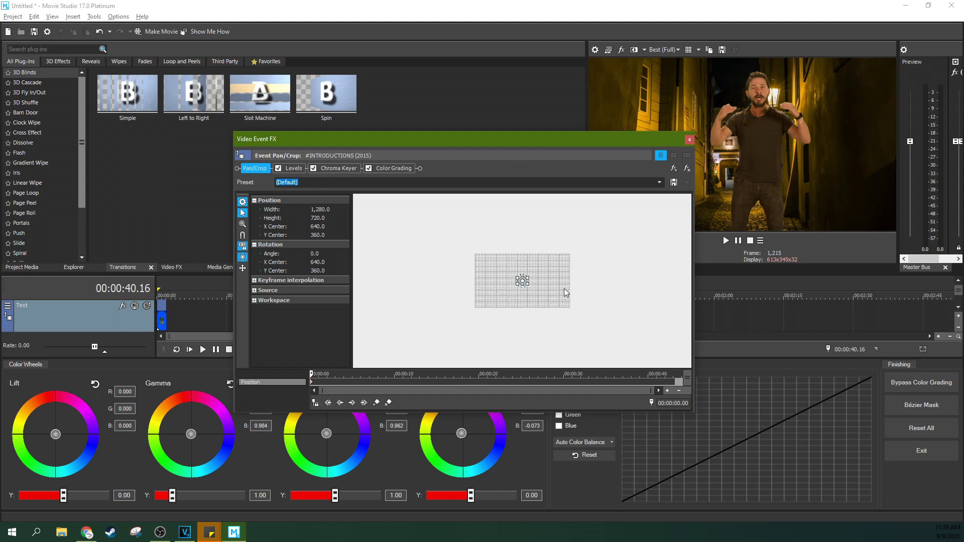
scroll(566, 292, up, 8)
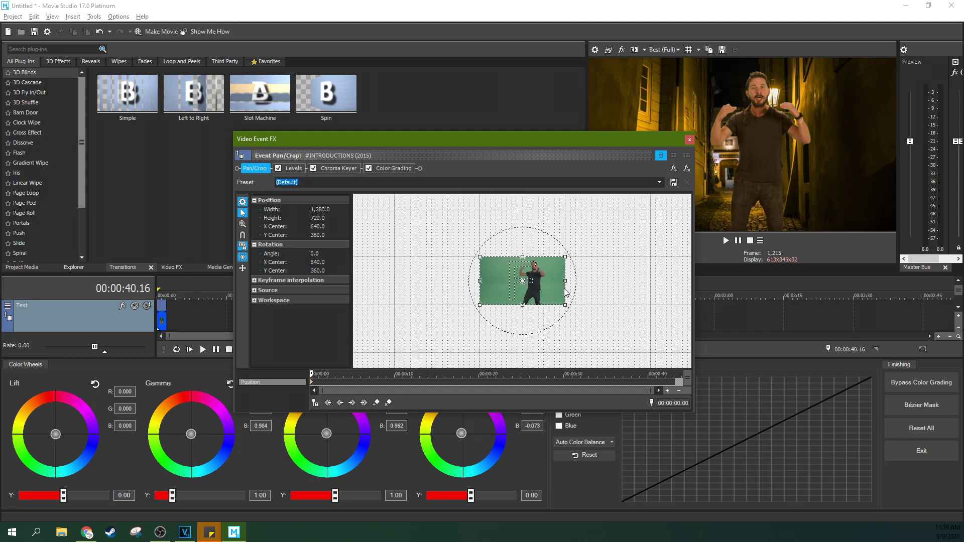
scroll(566, 292, up, 1)
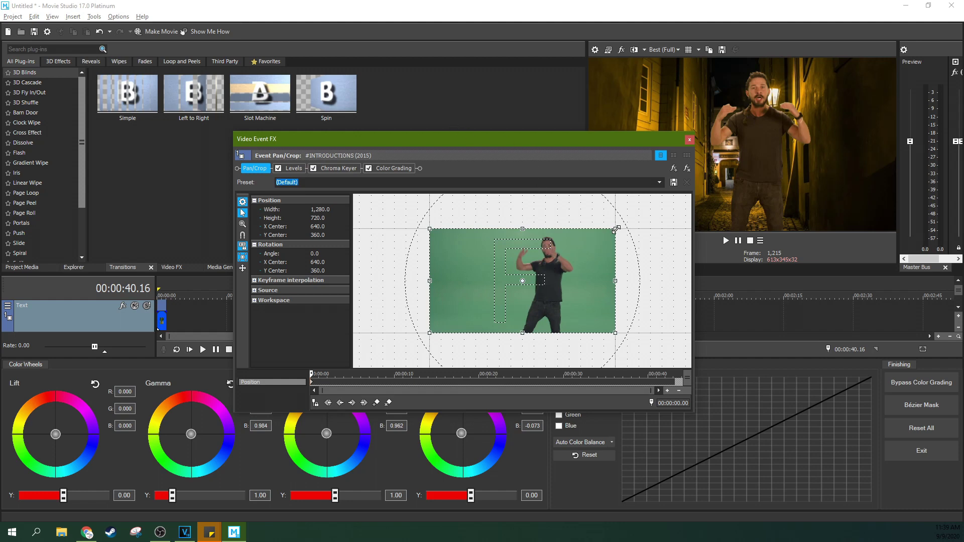
drag(616, 229, 653, 207)
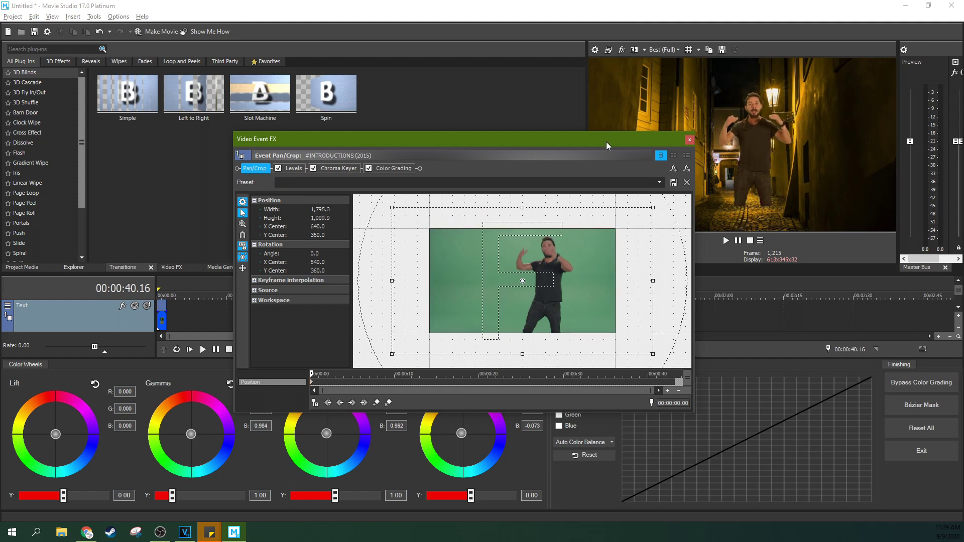
drag(563, 139, 446, 108)
drag(446, 257, 483, 236)
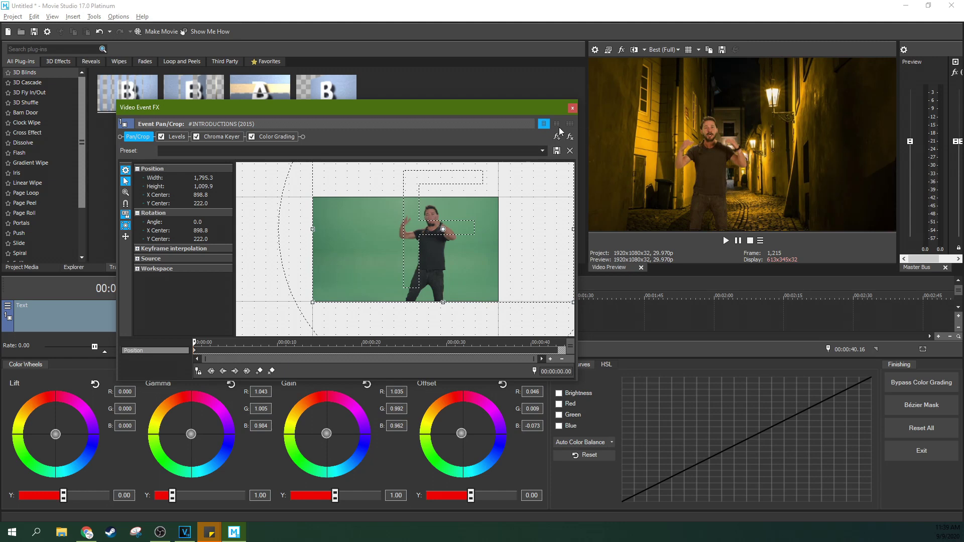
click(573, 108)
click(249, 316)
key(space)
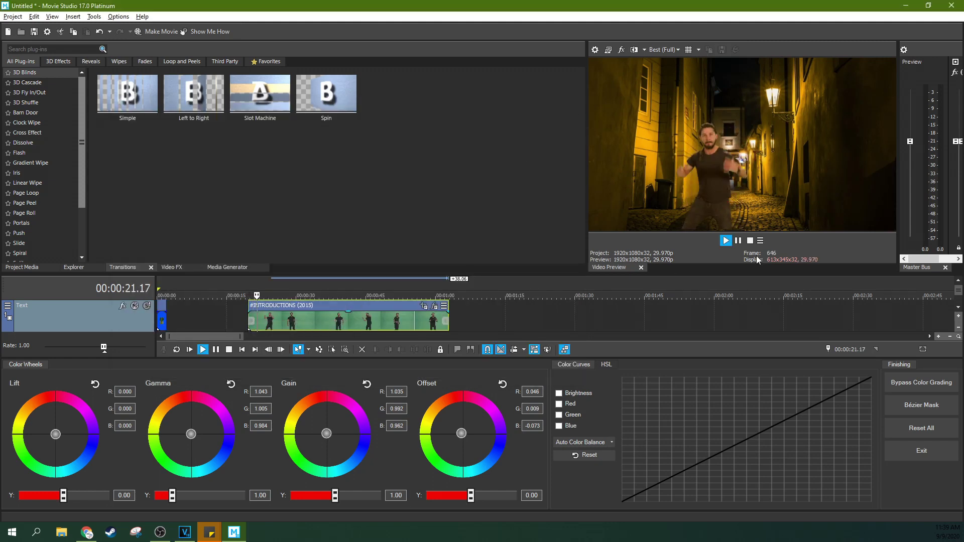
Nudge the man's Pan/Crop frame so its Y centre is 217.4, then replay from about 22 seconds.
key(space)
click(424, 306)
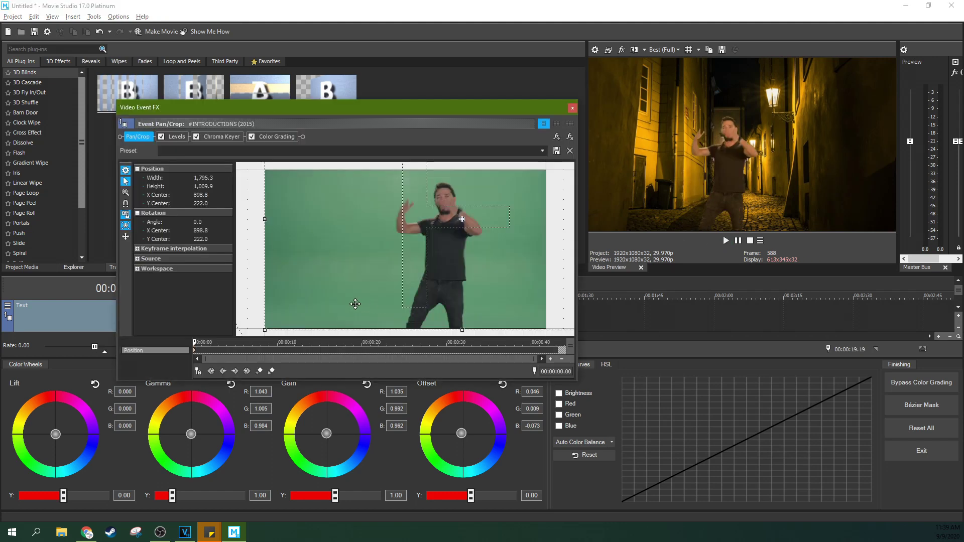
drag(355, 304, 355, 302)
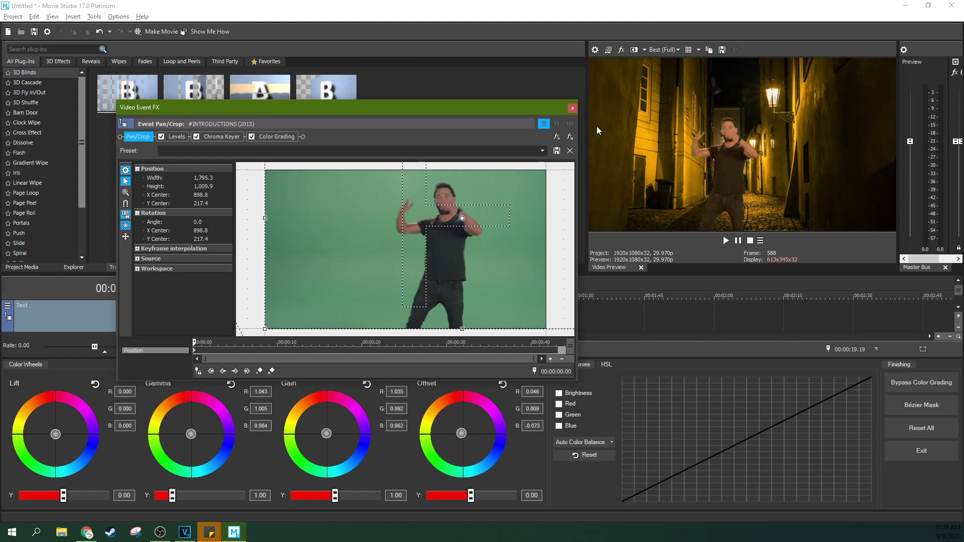
click(573, 109)
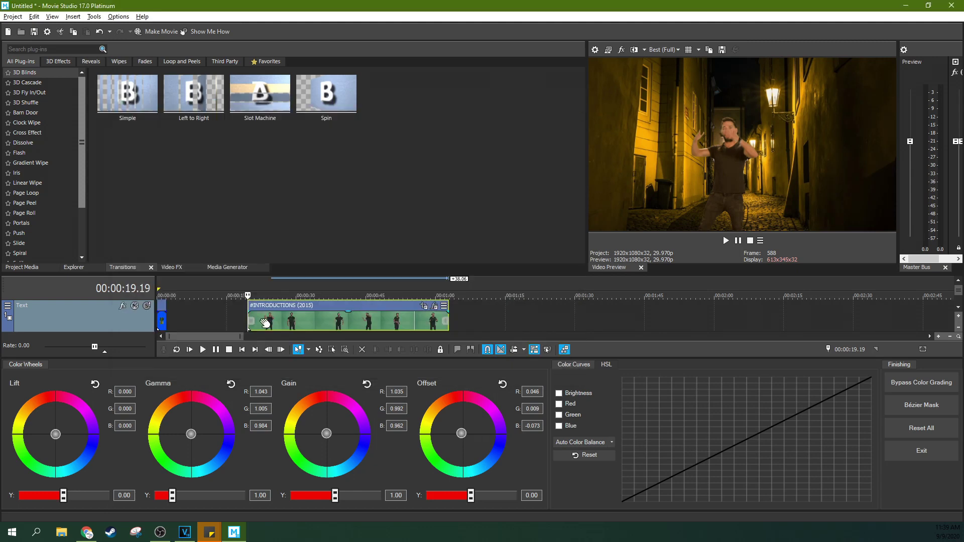
click(265, 323)
key(space)
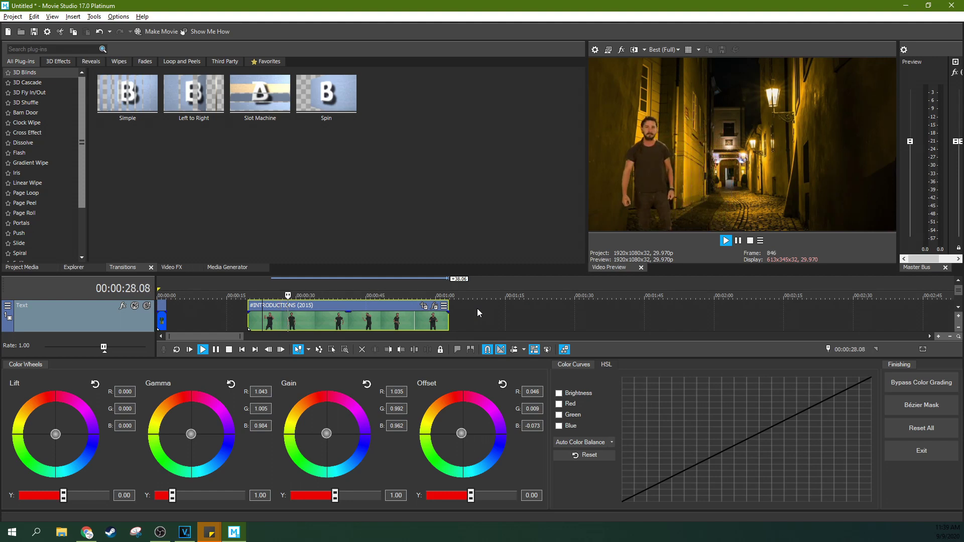
click(743, 243)
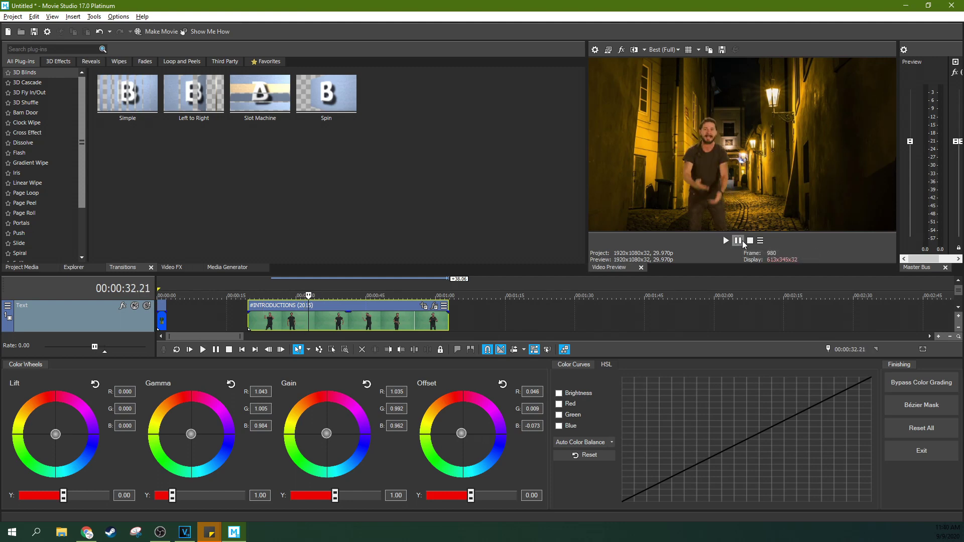